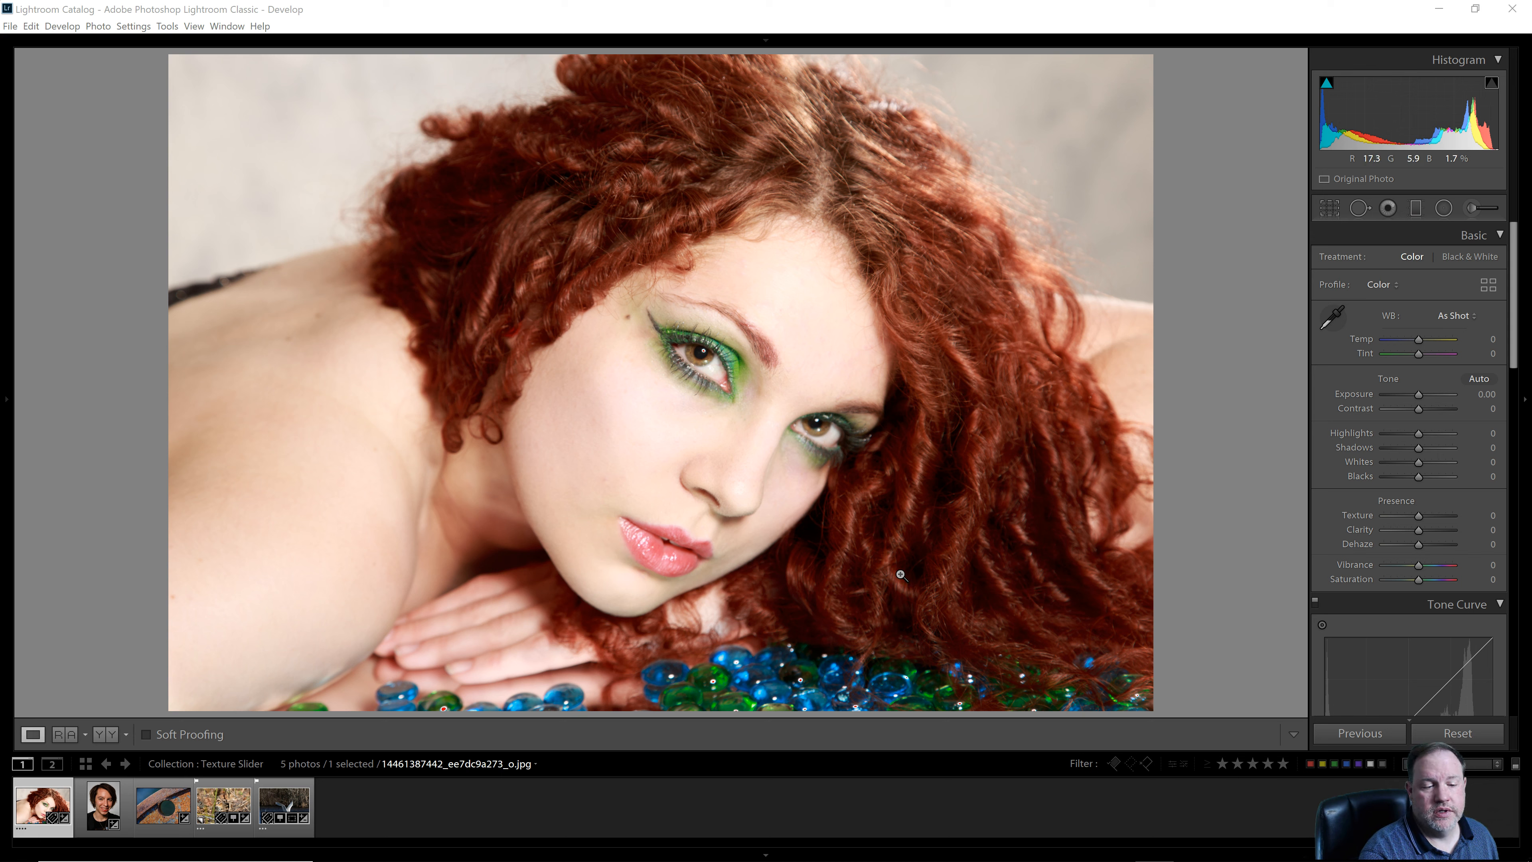
Try texture at -100 and clarity at -100 in turn on the whole red-haired portrait, resetting each adjustment.
{"action": "left_click", "coordinate": [1419, 517]}
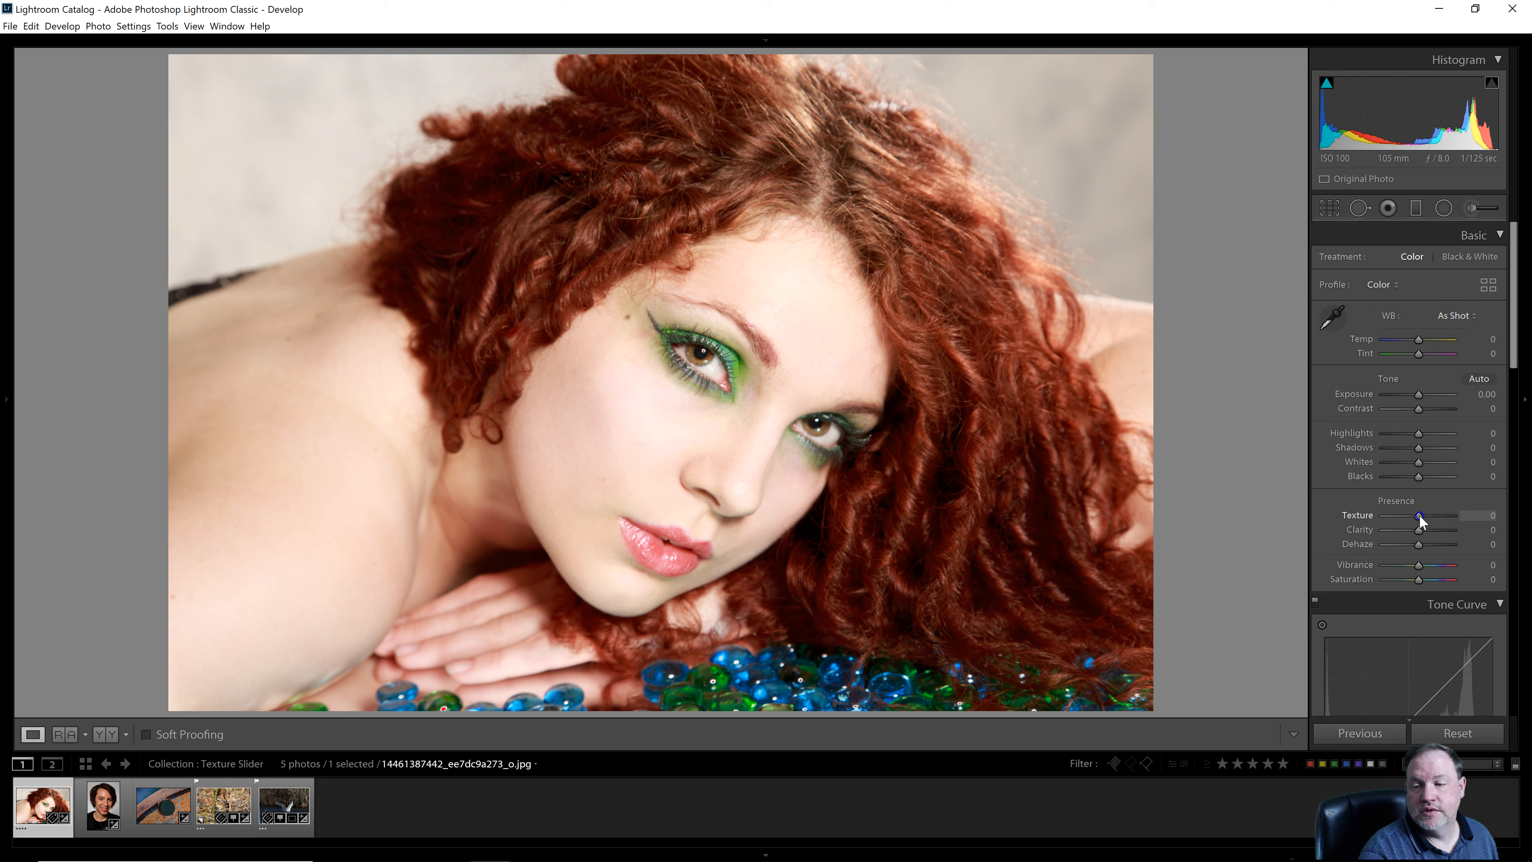
{"action": "left_click_drag", "start_coordinate": [1420, 520], "coordinate": [1382, 523]}
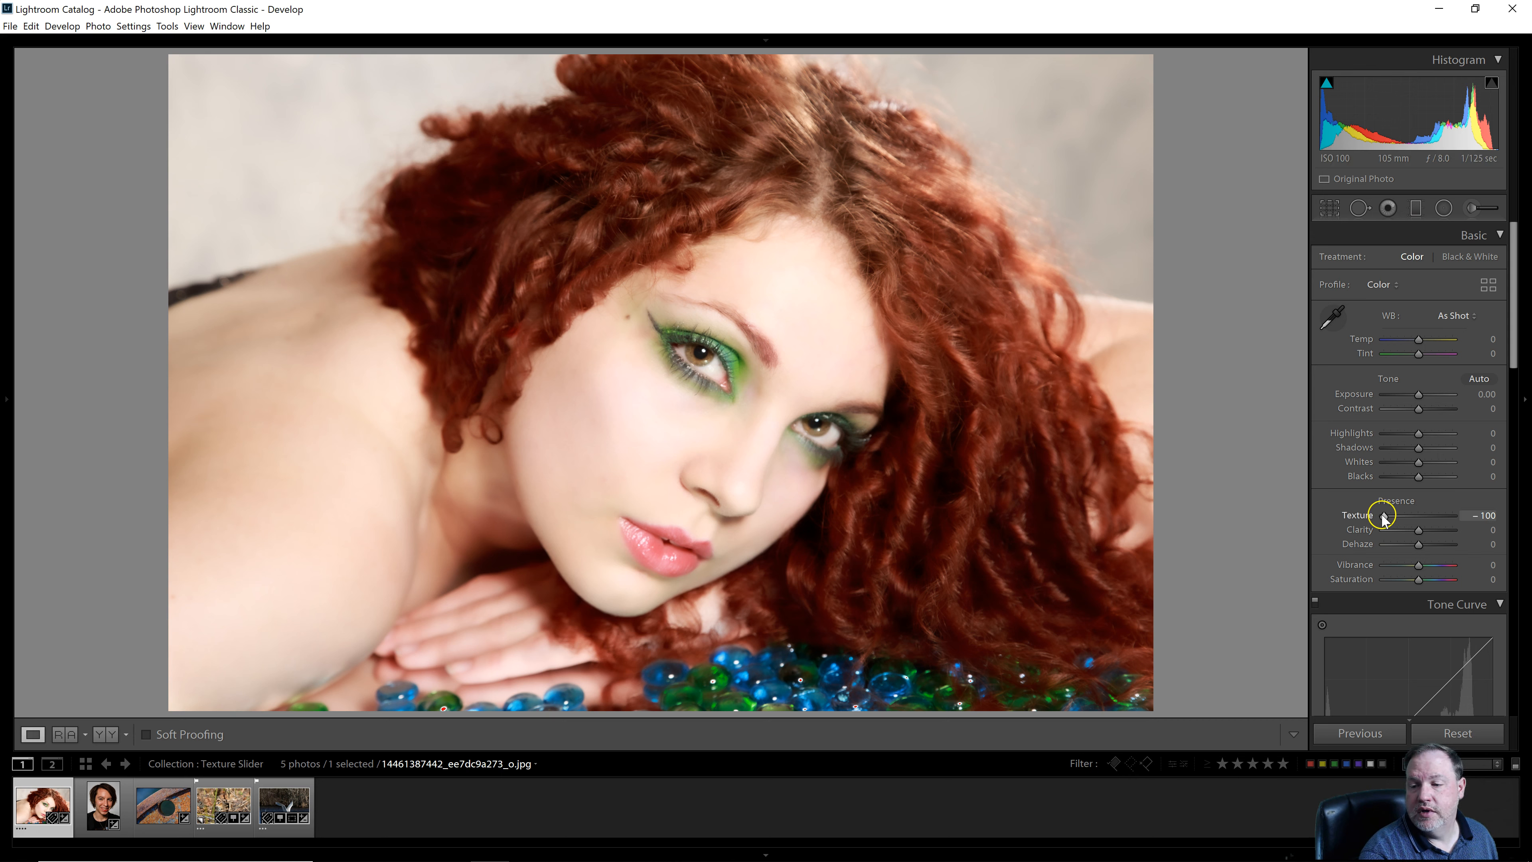
{"action": "double_click", "coordinate": [1358, 516]}
{"action": "left_click", "coordinate": [1418, 530]}
{"action": "left_click_drag", "start_coordinate": [1419, 533], "coordinate": [1337, 530]}
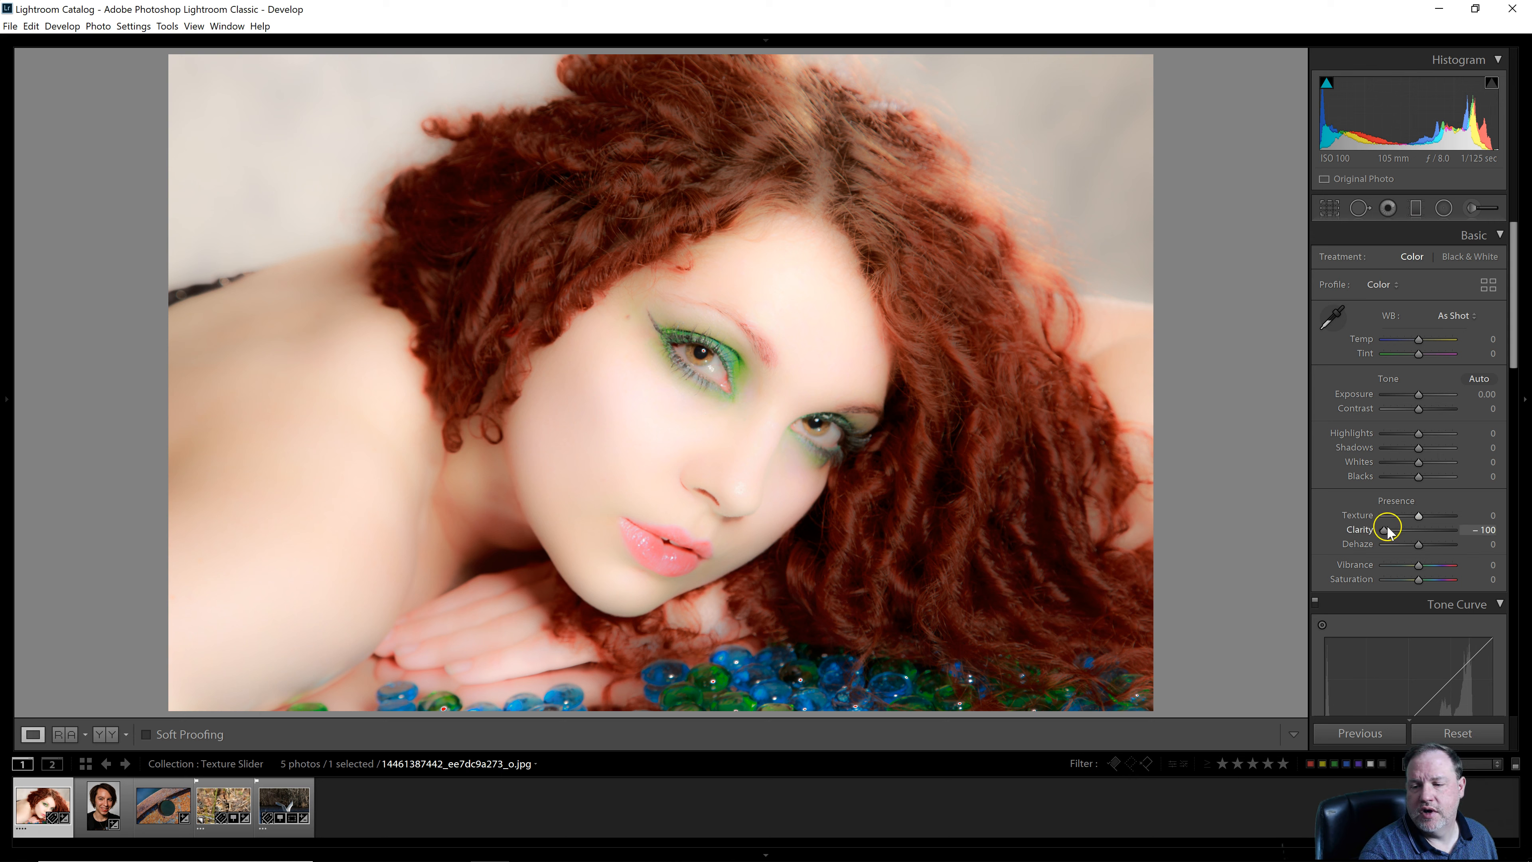
{"action": "double_click", "coordinate": [1361, 531]}
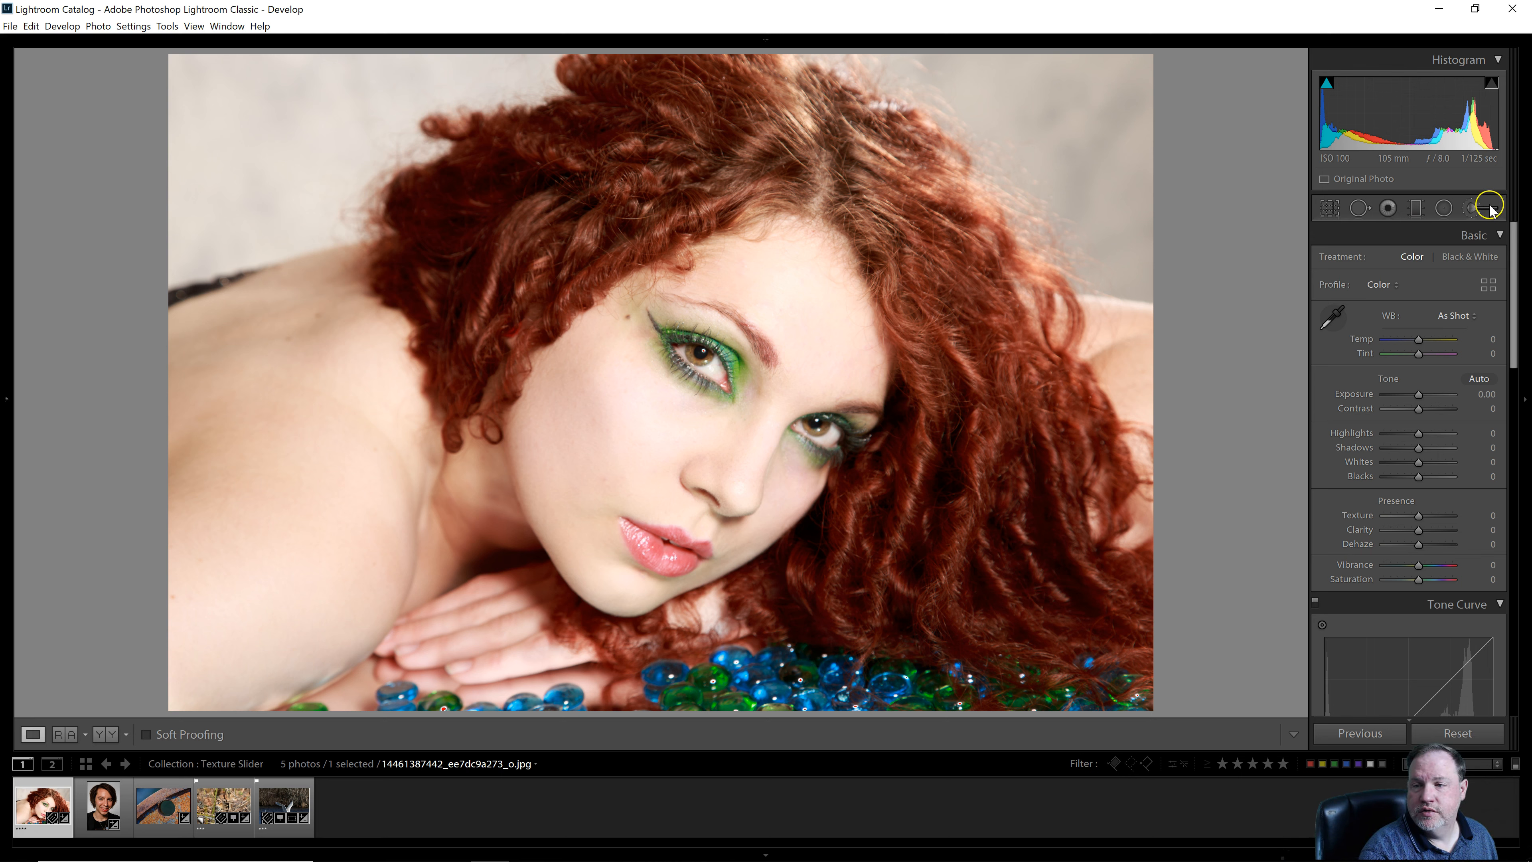
Paint an adjustment brush mask with texture -100 and clarity -50 over the woman's facial skin, with the mask overlay shown.
{"action": "left_click", "coordinate": [1473, 207]}
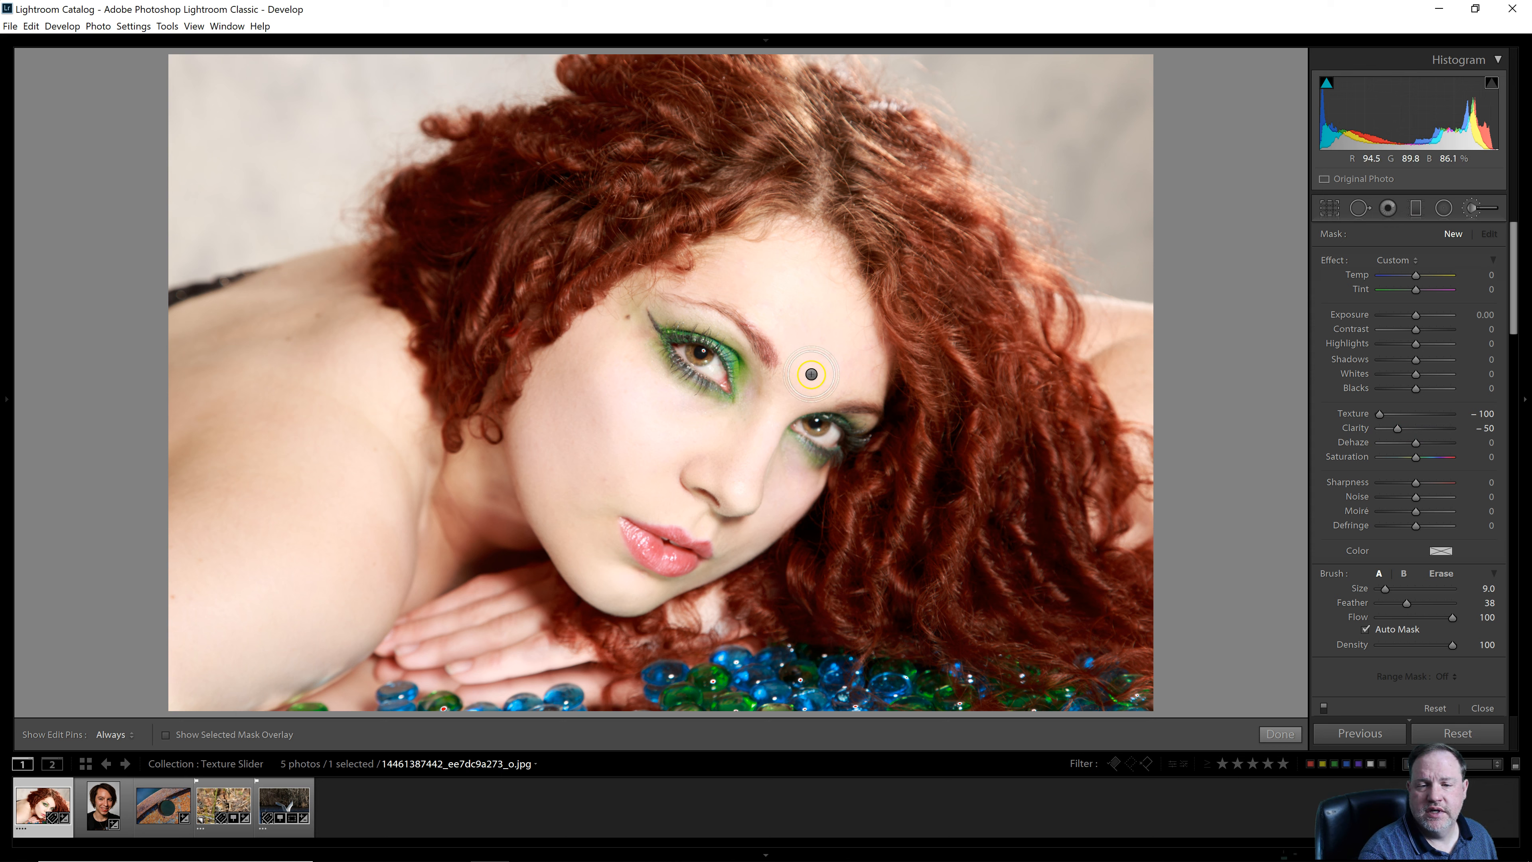
{"action": "left_click_drag", "start_coordinate": [811, 375], "coordinate": [728, 477]}
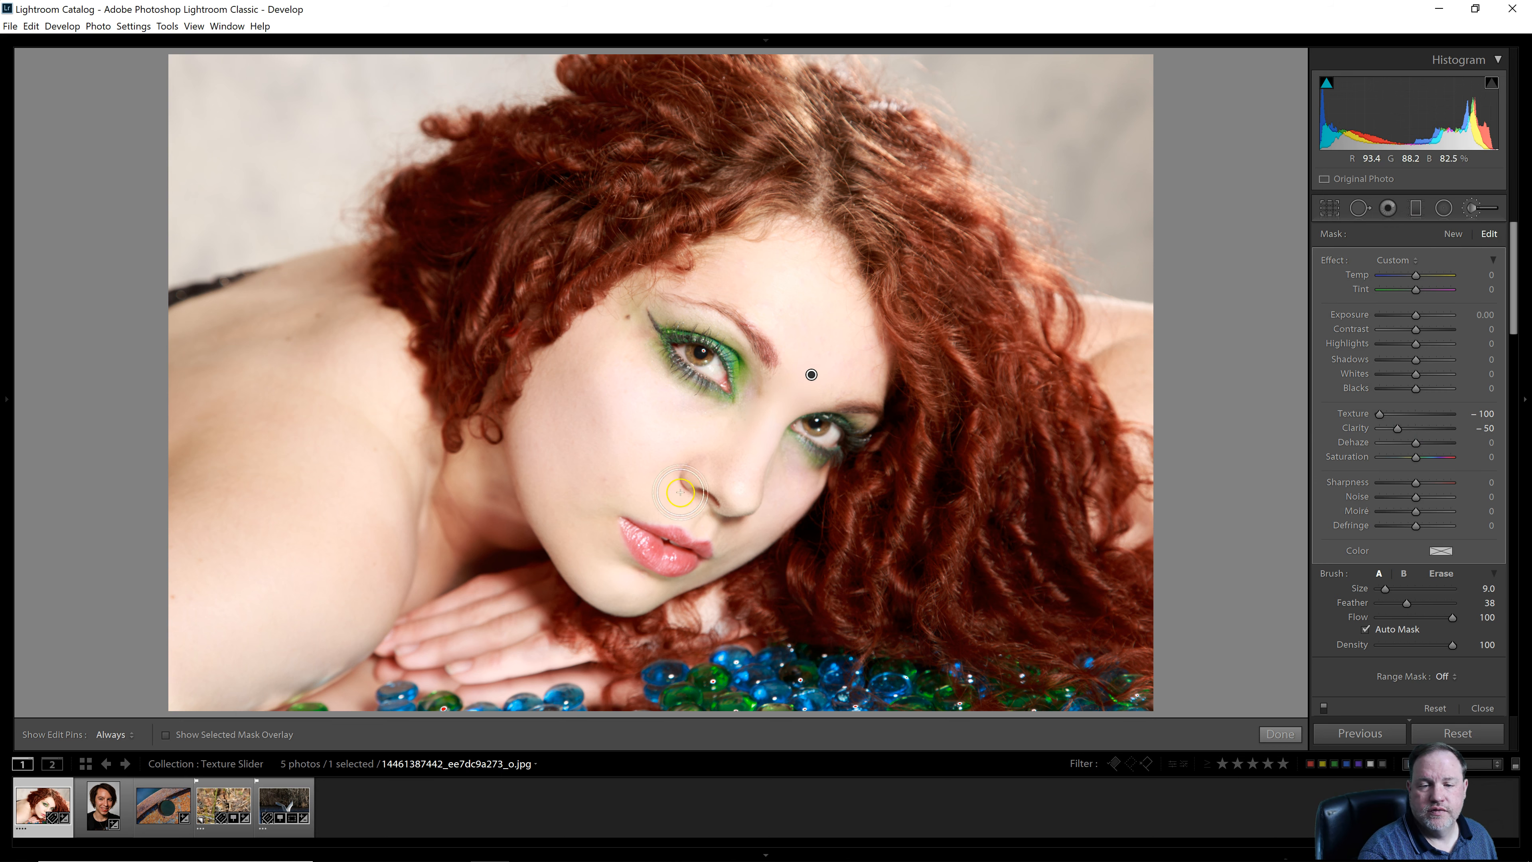
{"action": "left_click", "coordinate": [165, 734]}
{"action": "key", "text": "h"}
{"action": "mouse_move", "coordinate": [795, 369]}
{"action": "left_mouse_down"}
{"action": "mouse_move", "coordinate": [777, 304]}
{"action": "mouse_move", "coordinate": [704, 281]}
{"action": "mouse_move", "coordinate": [764, 237]}
{"action": "mouse_move", "coordinate": [805, 240]}
{"action": "mouse_move", "coordinate": [857, 301]}
{"action": "mouse_move", "coordinate": [867, 386]}
{"action": "mouse_move", "coordinate": [826, 392]}
{"action": "mouse_move", "coordinate": [819, 308]}
{"action": "mouse_move", "coordinate": [777, 269]}
{"action": "mouse_move", "coordinate": [634, 296]}
{"action": "mouse_move", "coordinate": [590, 405]}
{"action": "mouse_move", "coordinate": [571, 377]}
{"action": "mouse_move", "coordinate": [543, 420]}
{"action": "mouse_move", "coordinate": [607, 405]}
{"action": "mouse_move", "coordinate": [643, 420]}
{"action": "mouse_move", "coordinate": [620, 347]}
{"action": "mouse_move", "coordinate": [695, 430]}
{"action": "mouse_move", "coordinate": [734, 425]}
{"action": "mouse_move", "coordinate": [711, 459]}
{"action": "mouse_move", "coordinate": [739, 490]}
{"action": "mouse_move", "coordinate": [746, 470]}
{"action": "mouse_move", "coordinate": [677, 448]}
{"action": "mouse_move", "coordinate": [613, 458]}
{"action": "mouse_move", "coordinate": [590, 437]}
{"action": "mouse_move", "coordinate": [569, 451]}
{"action": "mouse_move", "coordinate": [565, 519]}
{"action": "mouse_move", "coordinate": [556, 407]}
{"action": "mouse_move", "coordinate": [589, 489]}
{"action": "mouse_move", "coordinate": [754, 515]}
{"action": "mouse_move", "coordinate": [789, 474]}
{"action": "mouse_move", "coordinate": [780, 461]}
{"action": "mouse_move", "coordinate": [807, 494]}
{"action": "mouse_move", "coordinate": [642, 598]}
{"action": "mouse_move", "coordinate": [593, 562]}
{"action": "mouse_move", "coordinate": [593, 532]}
{"action": "mouse_move", "coordinate": [563, 547]}
{"action": "mouse_move", "coordinate": [664, 588]}
{"action": "mouse_move", "coordinate": [715, 567]}
{"action": "mouse_move", "coordinate": [659, 599]}
{"action": "left_mouse_up"}
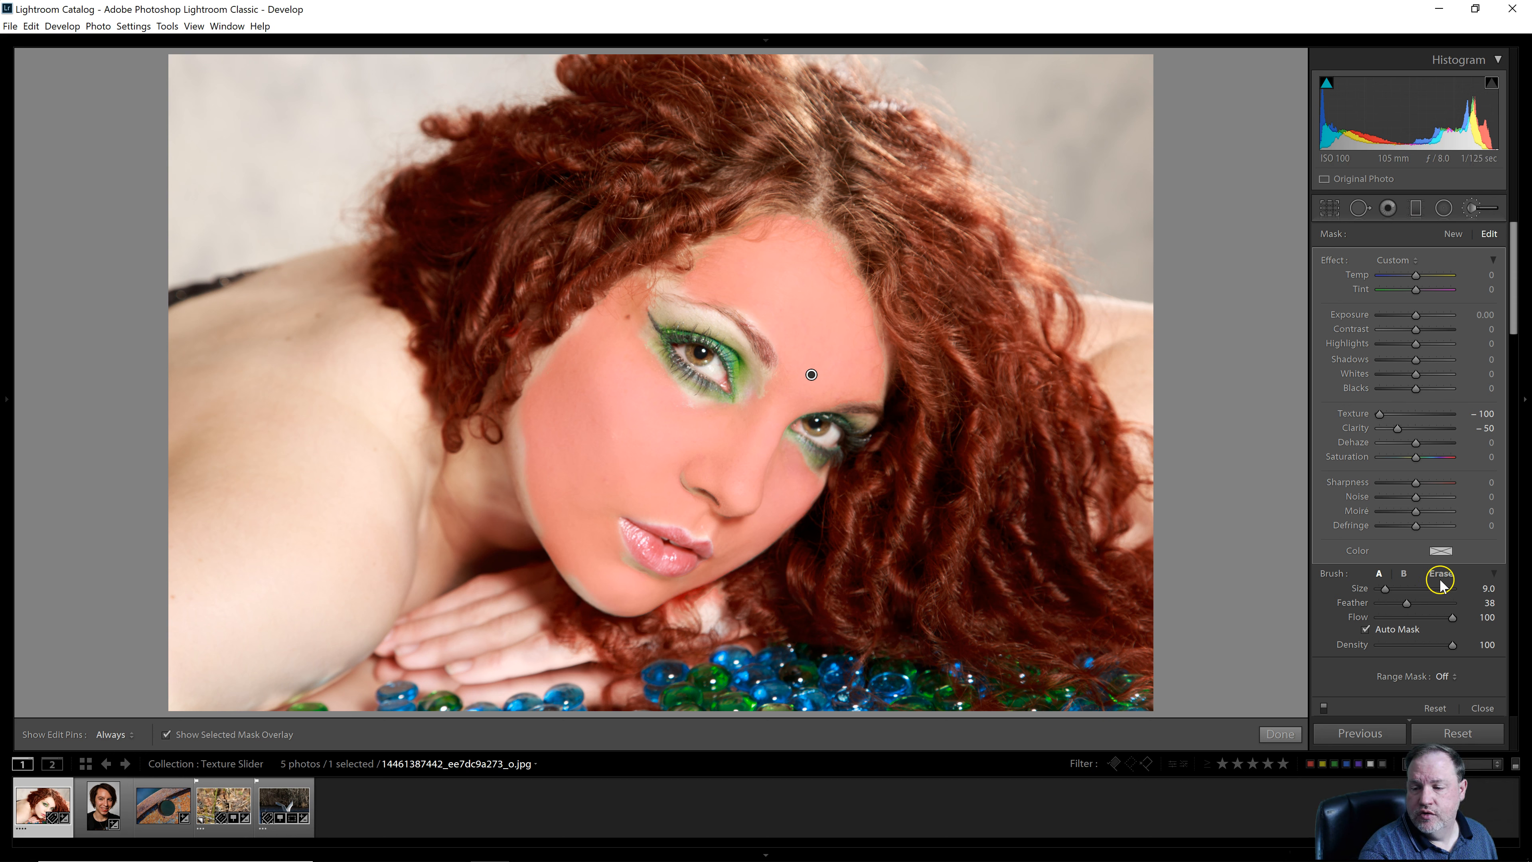
Paint a new adjustment brush mask with texture 38 over the woman's red hair, enlarging the brush to size 18.
{"action": "key", "text": "Return"}
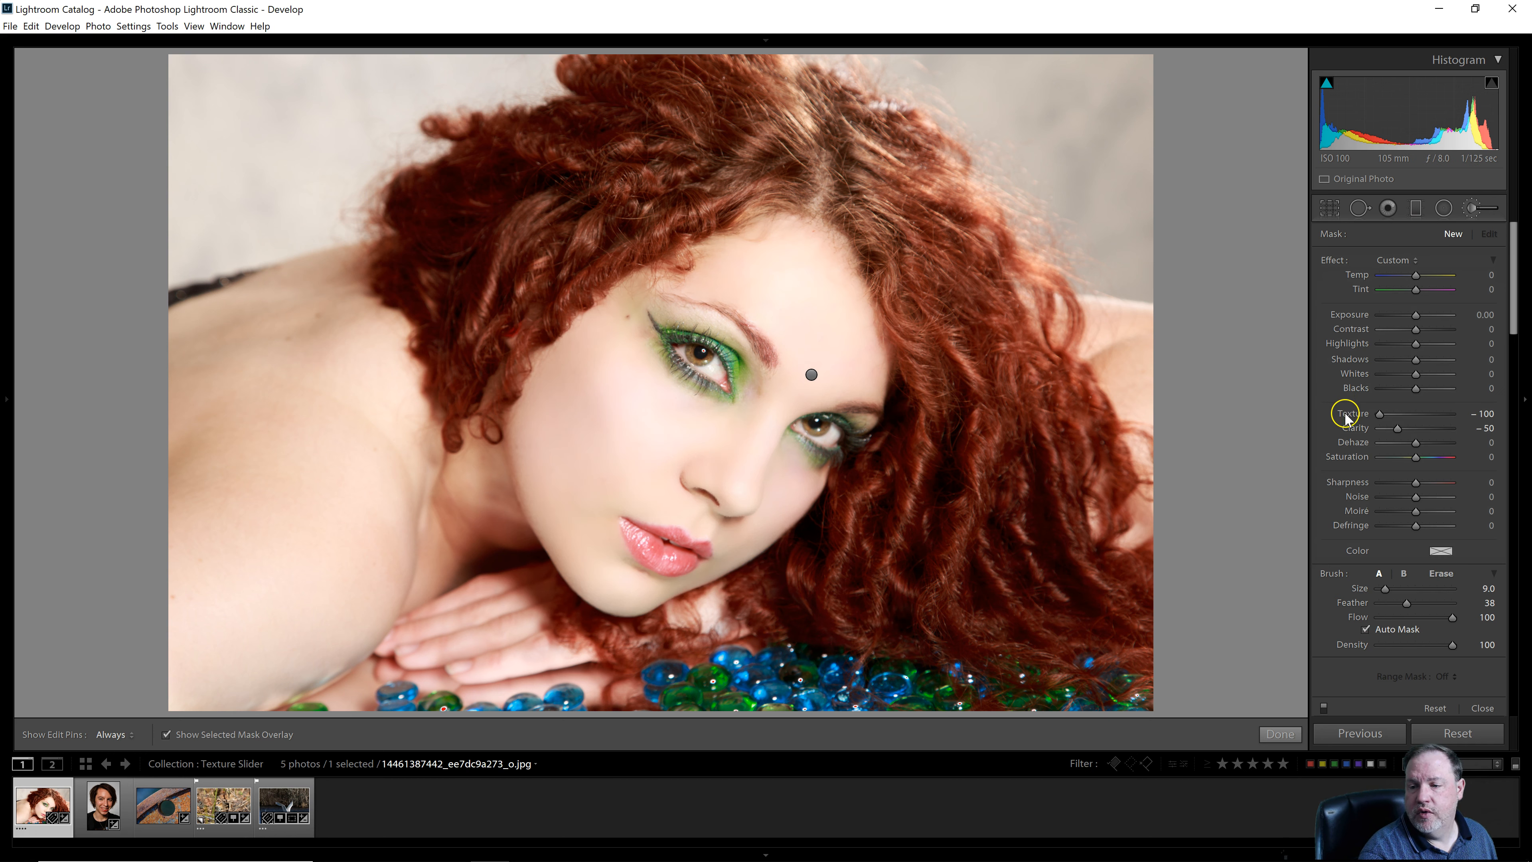
{"action": "left_click", "coordinate": [1424, 421]}
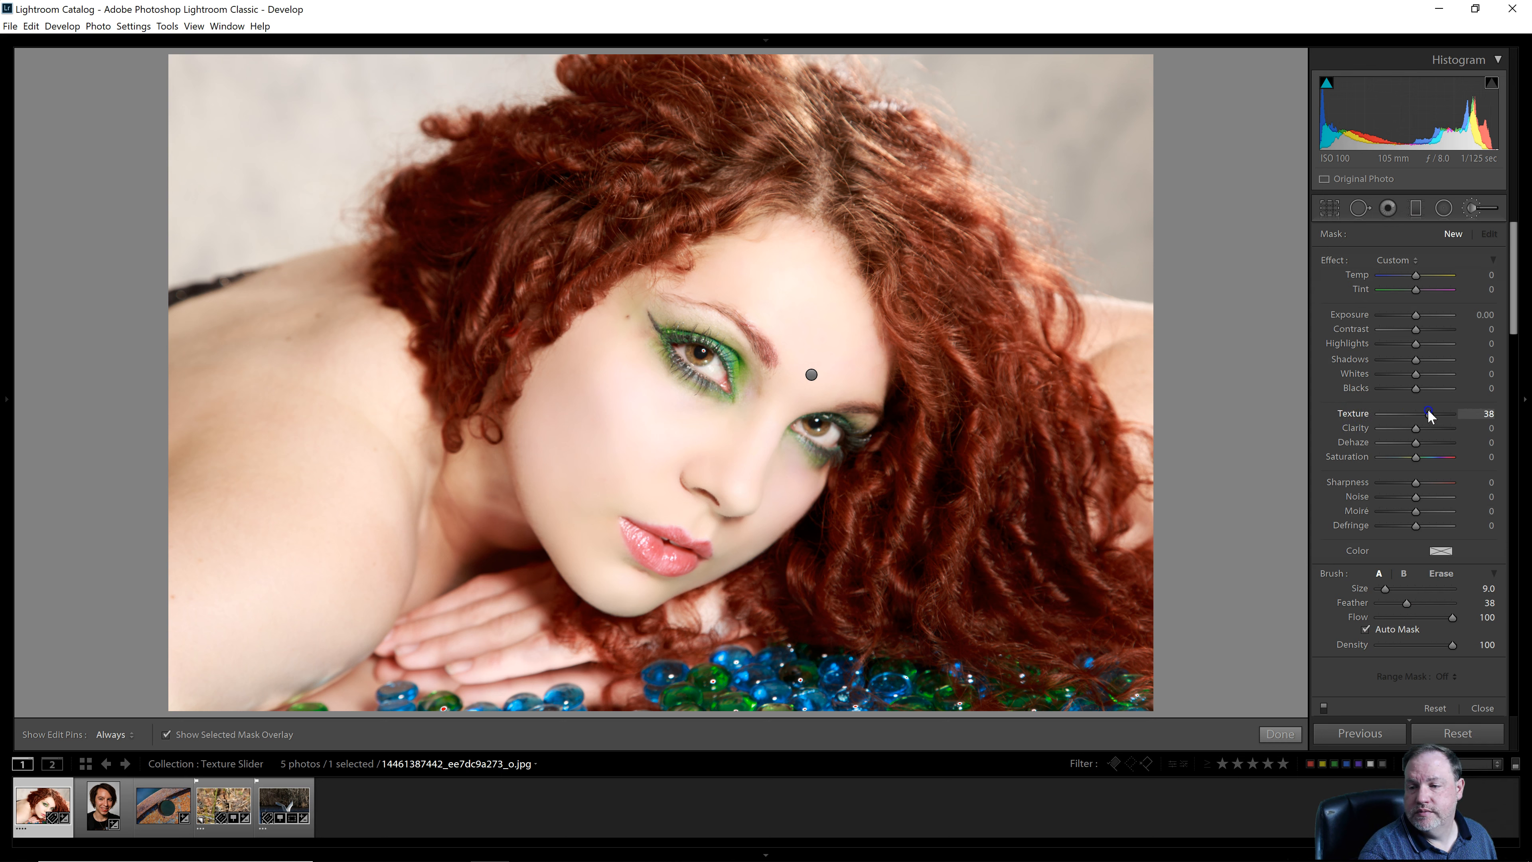
{"action": "scroll", "coordinate": [940, 266], "scroll_direction": "up", "scroll_amount": 3}
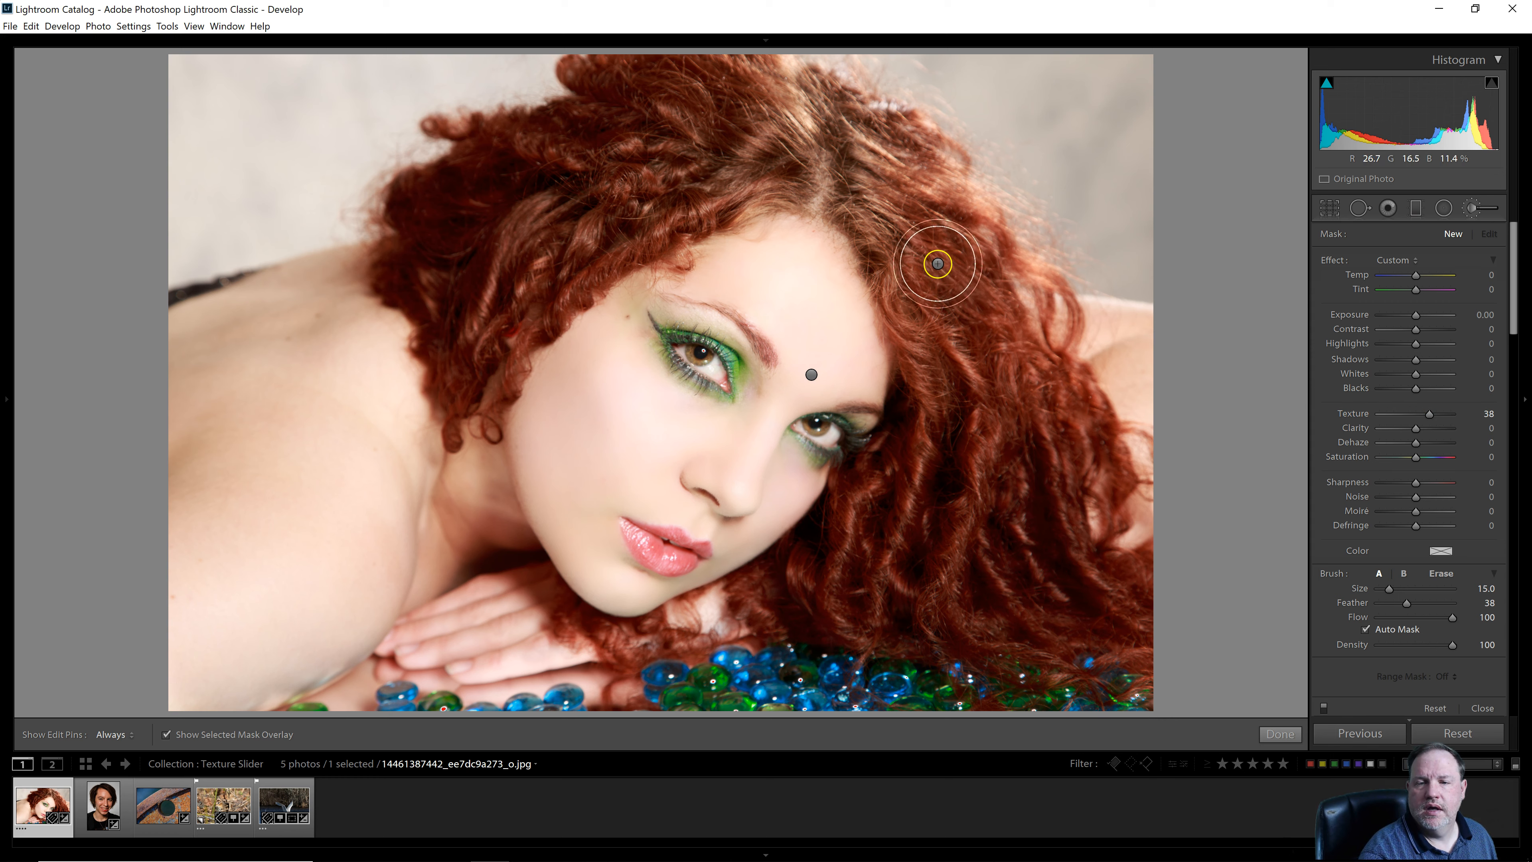
{"action": "mouse_move", "coordinate": [888, 167]}
{"action": "left_mouse_down"}
{"action": "mouse_move", "coordinate": [940, 257]}
{"action": "mouse_move", "coordinate": [916, 257]}
{"action": "mouse_move", "coordinate": [964, 291]}
{"action": "mouse_move", "coordinate": [1018, 530]}
{"action": "mouse_move", "coordinate": [947, 468]}
{"action": "mouse_move", "coordinate": [872, 572]}
{"action": "mouse_move", "coordinate": [811, 592]}
{"action": "mouse_move", "coordinate": [1037, 619]}
{"action": "mouse_move", "coordinate": [1015, 366]}
{"action": "mouse_move", "coordinate": [1064, 501]}
{"action": "left_mouse_up"}
{"action": "key", "text": "h"}
{"action": "mouse_move", "coordinate": [1063, 688]}
{"action": "left_mouse_down"}
{"action": "mouse_move", "coordinate": [803, 674]}
{"action": "mouse_move", "coordinate": [712, 706]}
{"action": "mouse_move", "coordinate": [769, 716]}
{"action": "mouse_move", "coordinate": [708, 721]}
{"action": "left_mouse_up"}
{"action": "key", "text": "h"}
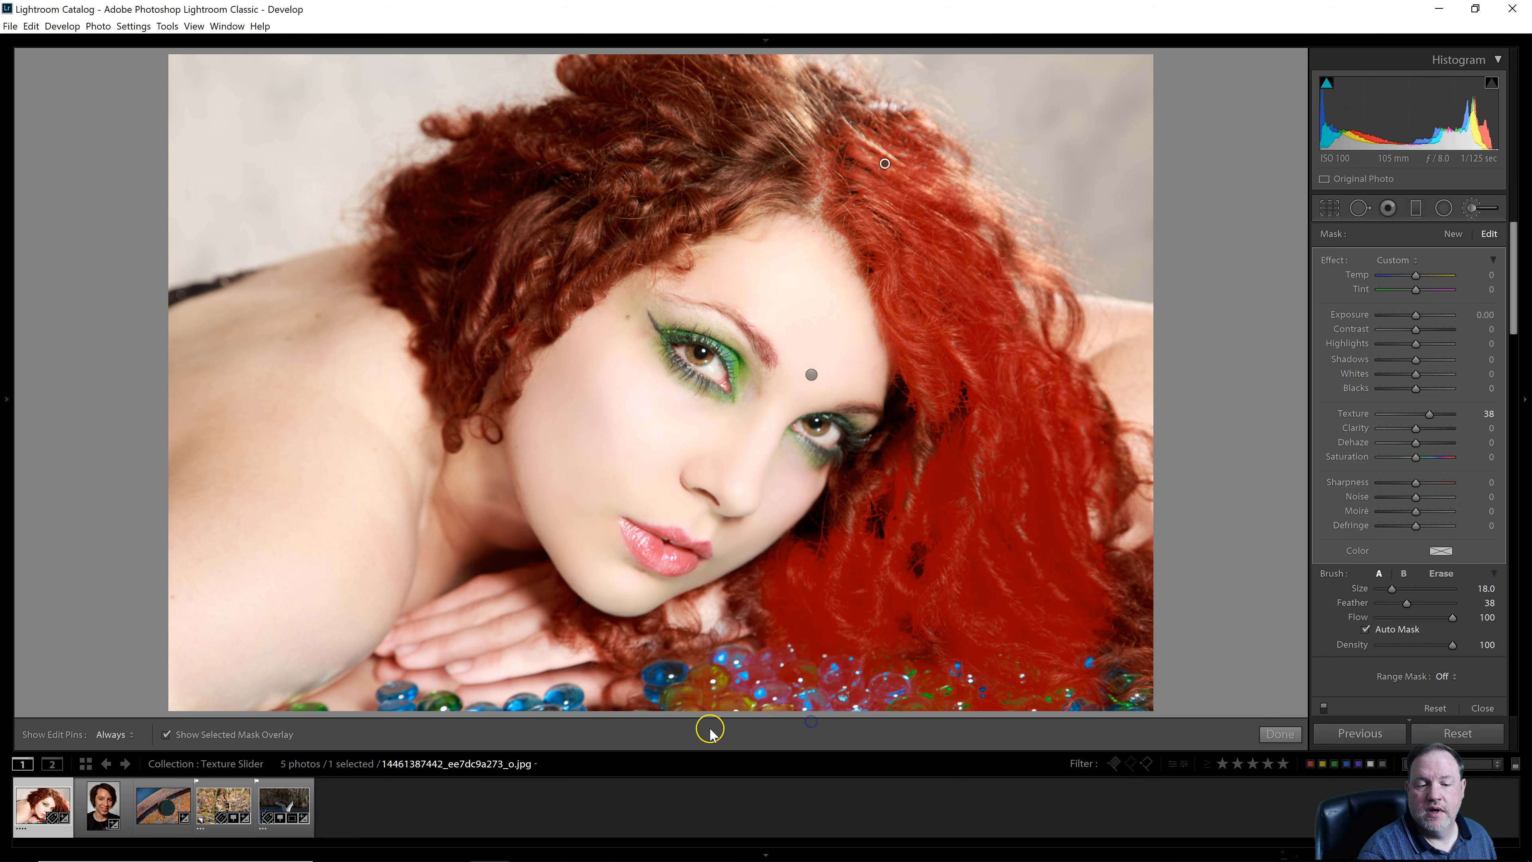
{"action": "mouse_move", "coordinate": [770, 137]}
{"action": "left_mouse_down"}
{"action": "mouse_move", "coordinate": [846, 169]}
{"action": "mouse_move", "coordinate": [745, 131]}
{"action": "mouse_move", "coordinate": [669, 165]}
{"action": "mouse_move", "coordinate": [537, 262]}
{"action": "mouse_move", "coordinate": [476, 362]}
{"action": "mouse_move", "coordinate": [596, 193]}
{"action": "mouse_move", "coordinate": [732, 104]}
{"action": "mouse_move", "coordinate": [680, 100]}
{"action": "mouse_move", "coordinate": [462, 232]}
{"action": "left_mouse_up"}
{"action": "key", "text": "h"}
{"action": "key", "text": "h"}
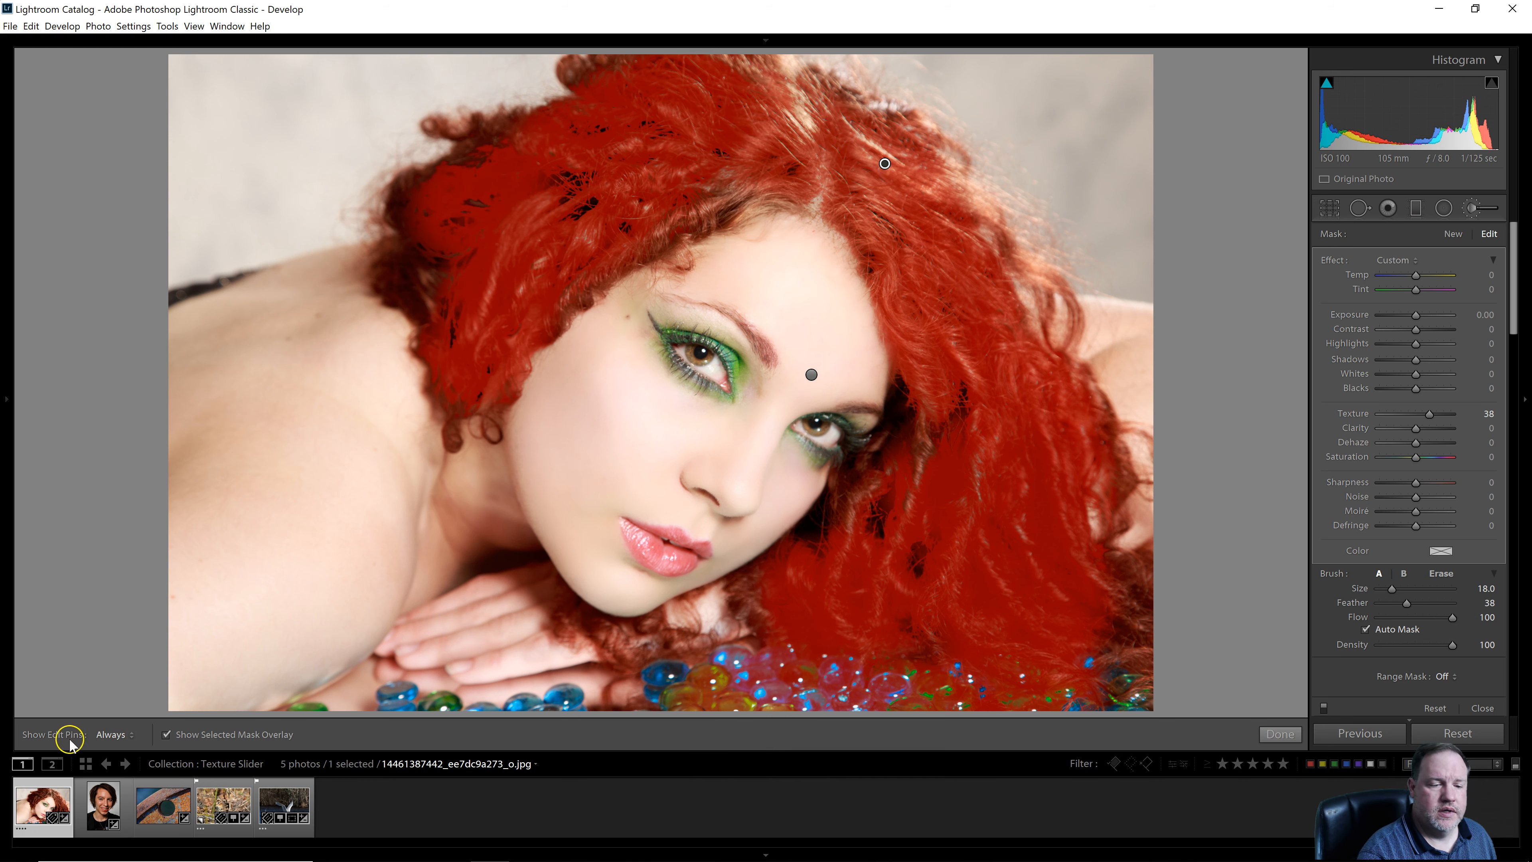
Hide the mask overlay, set the hair mask's texture to 80 and close the adjustment brush.
{"action": "left_click", "coordinate": [165, 734]}
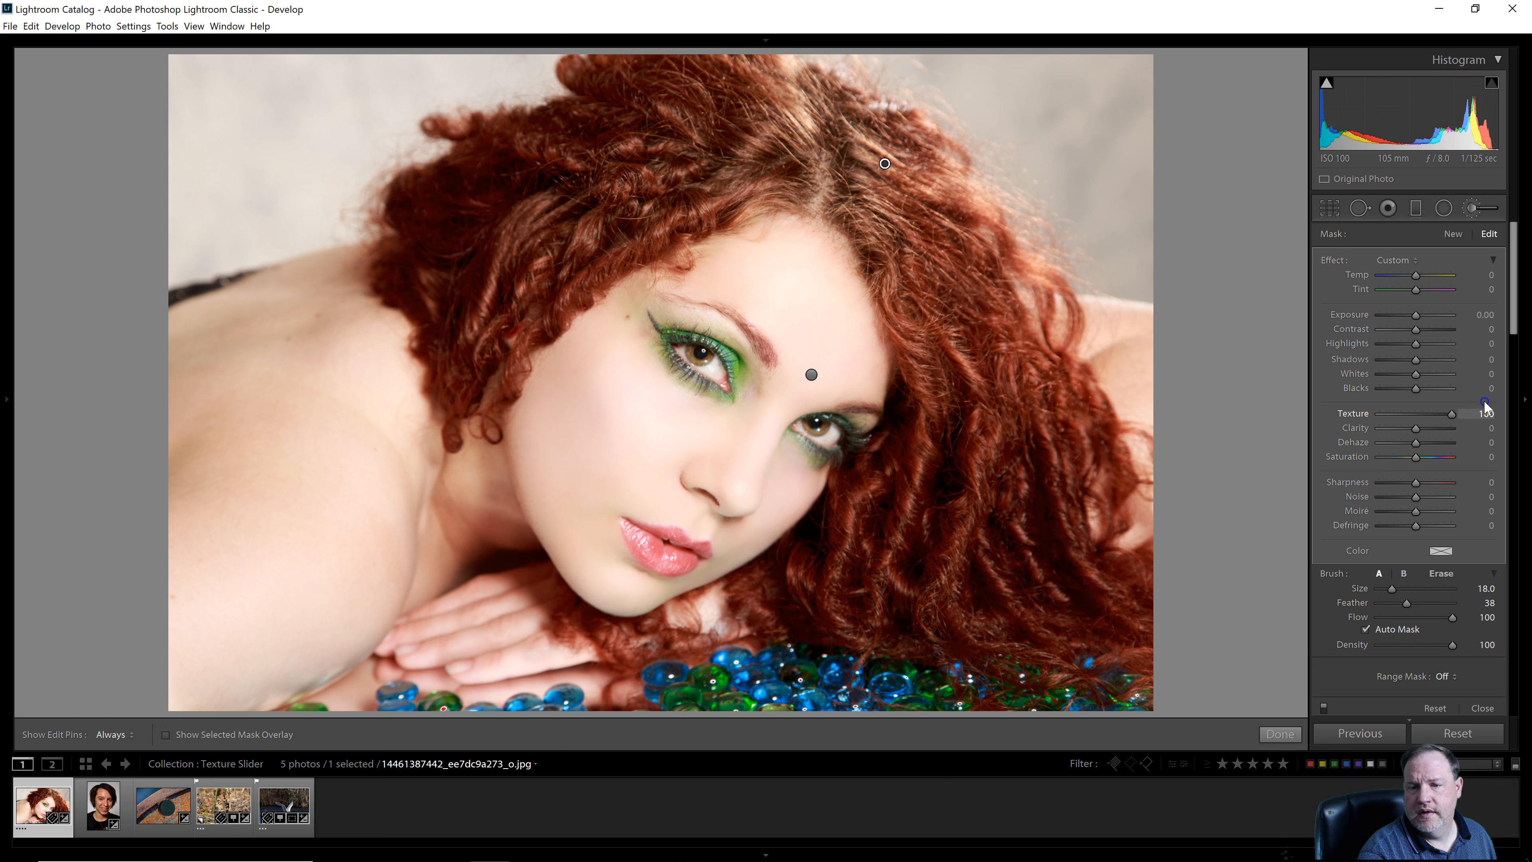
{"action": "left_click_drag", "start_coordinate": [1403, 418], "coordinate": [1439, 420]}
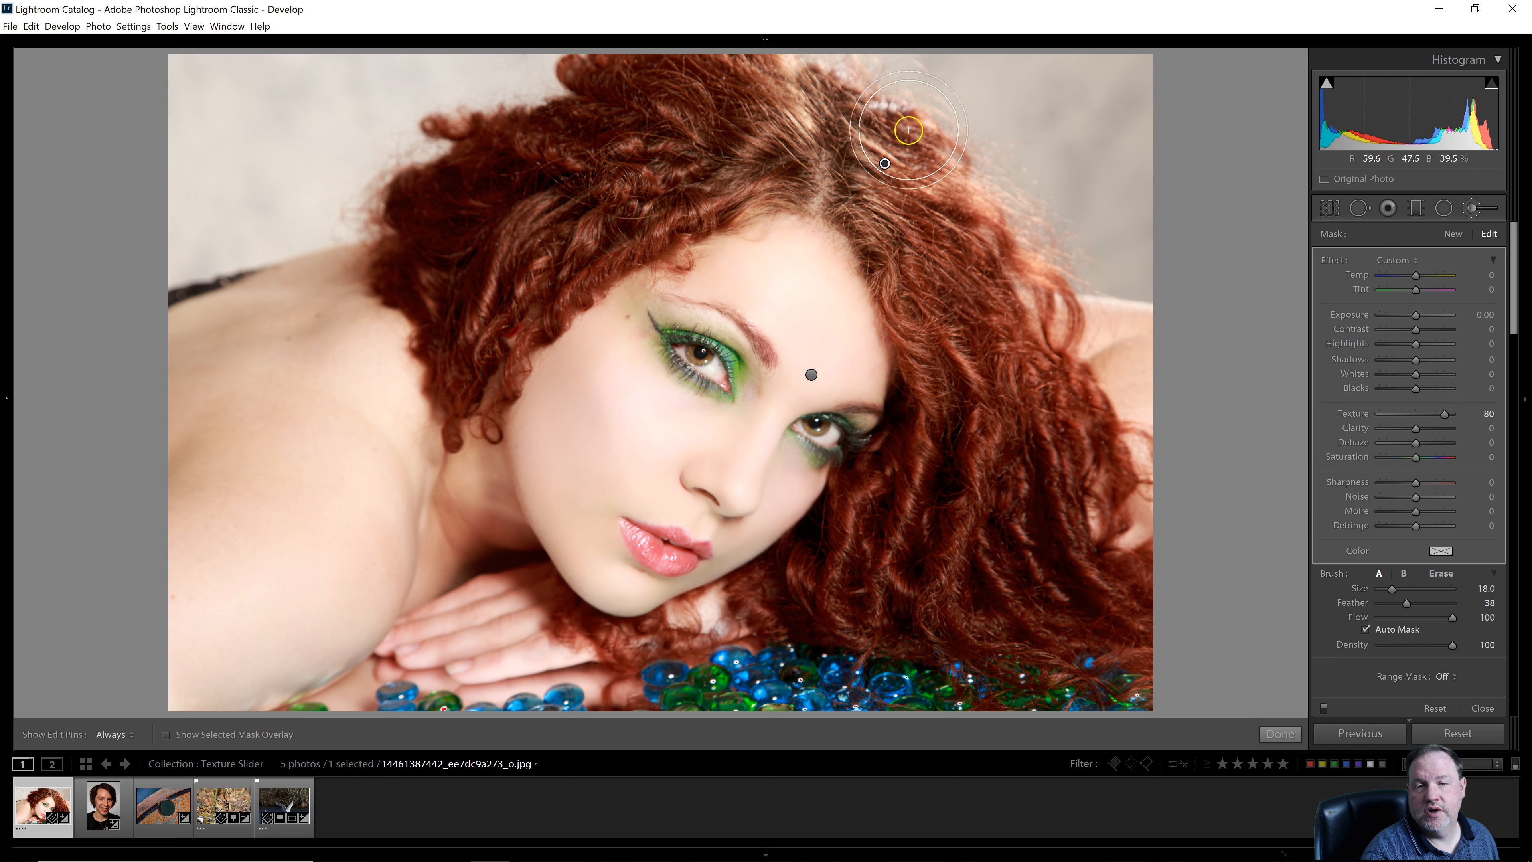
{"action": "left_click", "coordinate": [1479, 208]}
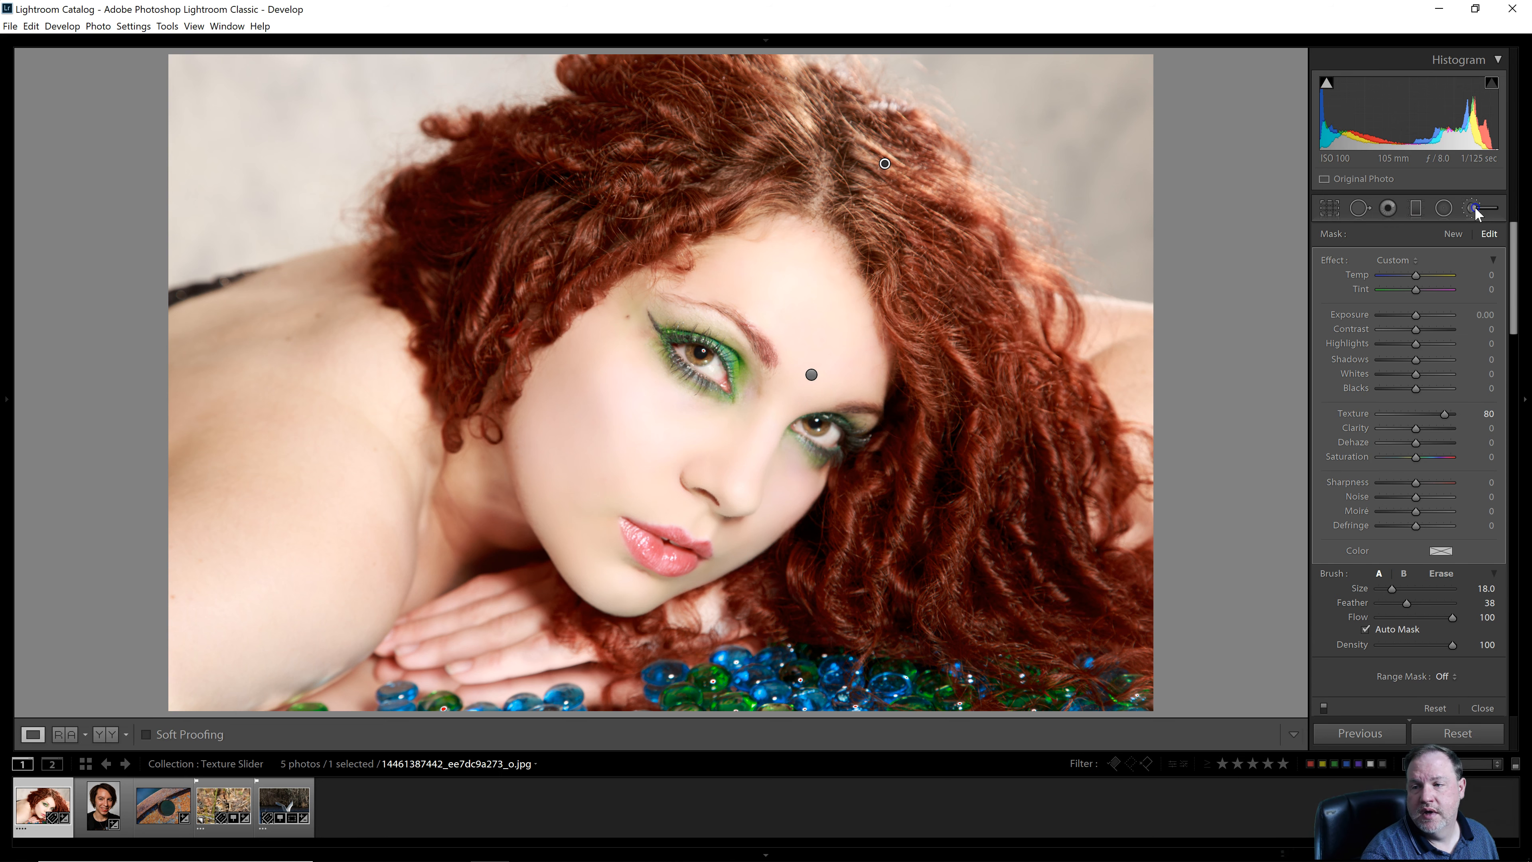
Compare the red-haired portrait before and after up close at the forehead, hair, eyes and cheek, and return to the single view.
{"action": "left_click", "coordinate": [98, 735]}
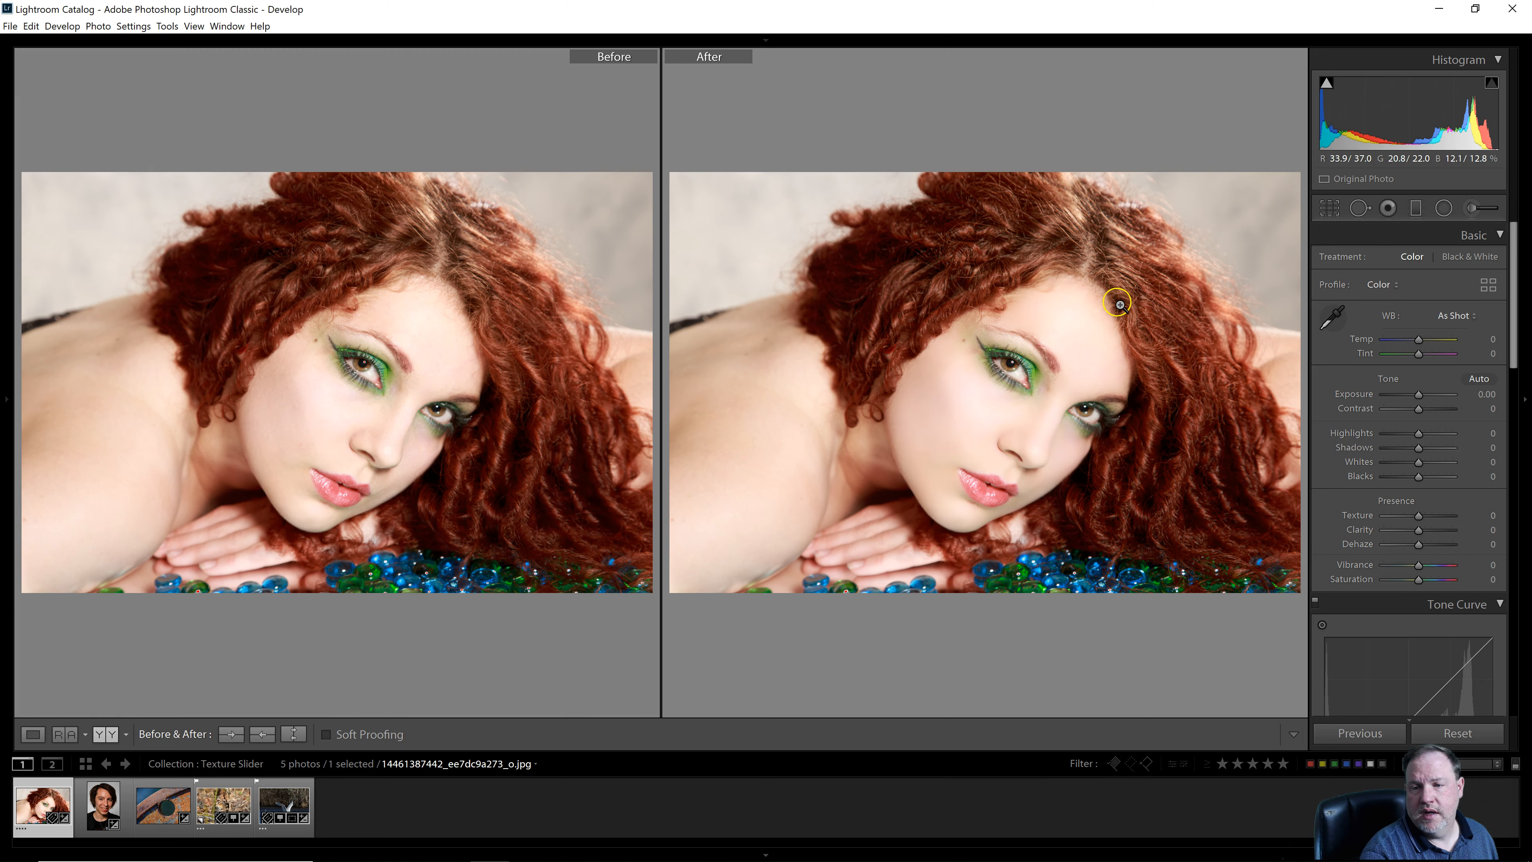
{"action": "left_click", "coordinate": [1093, 318]}
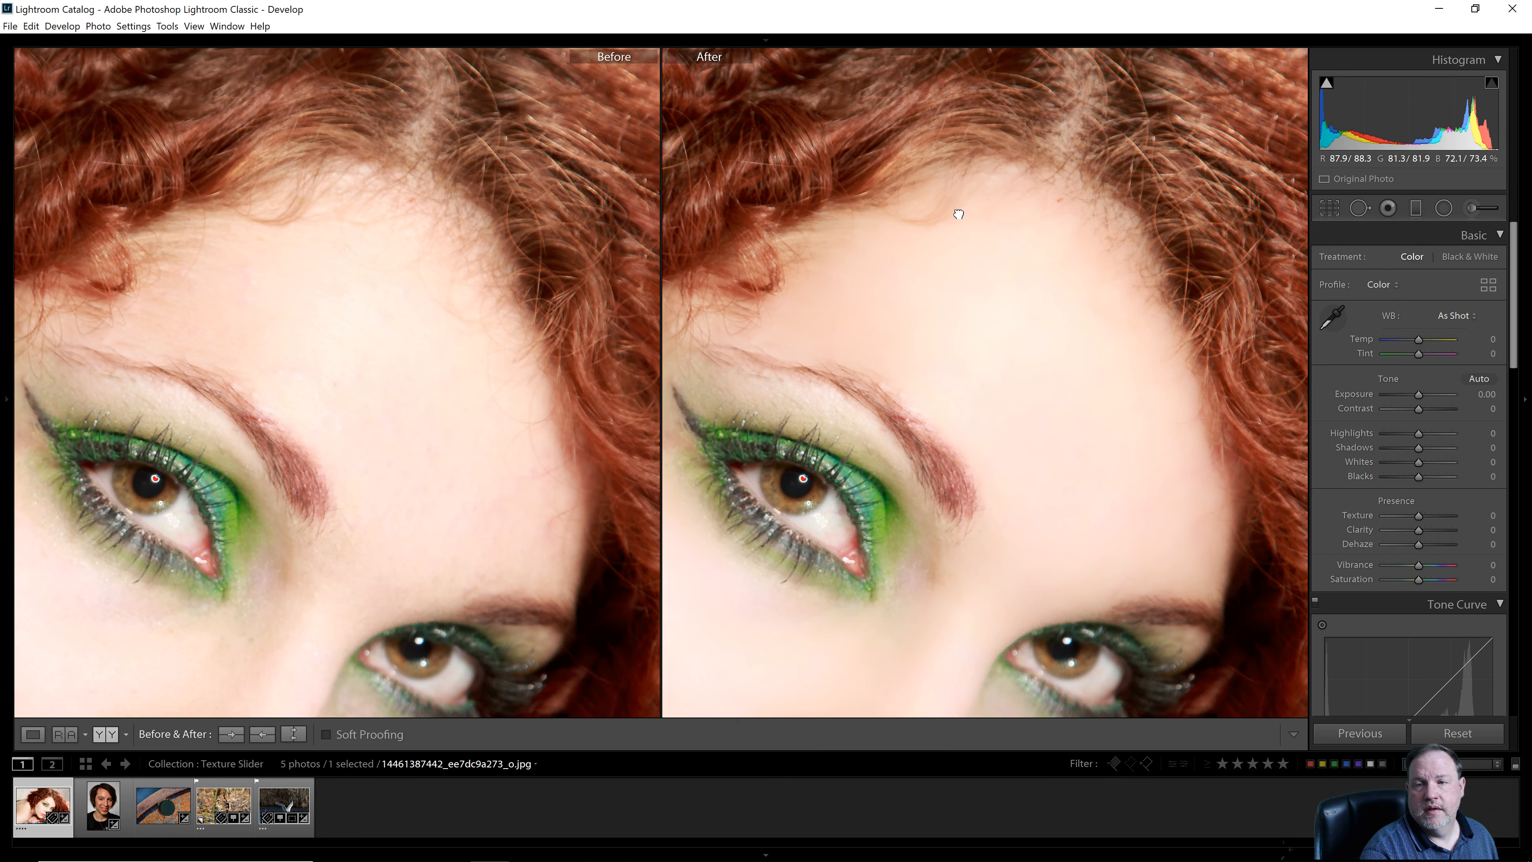
{"action": "left_click_drag", "start_coordinate": [959, 215], "coordinate": [811, 445]}
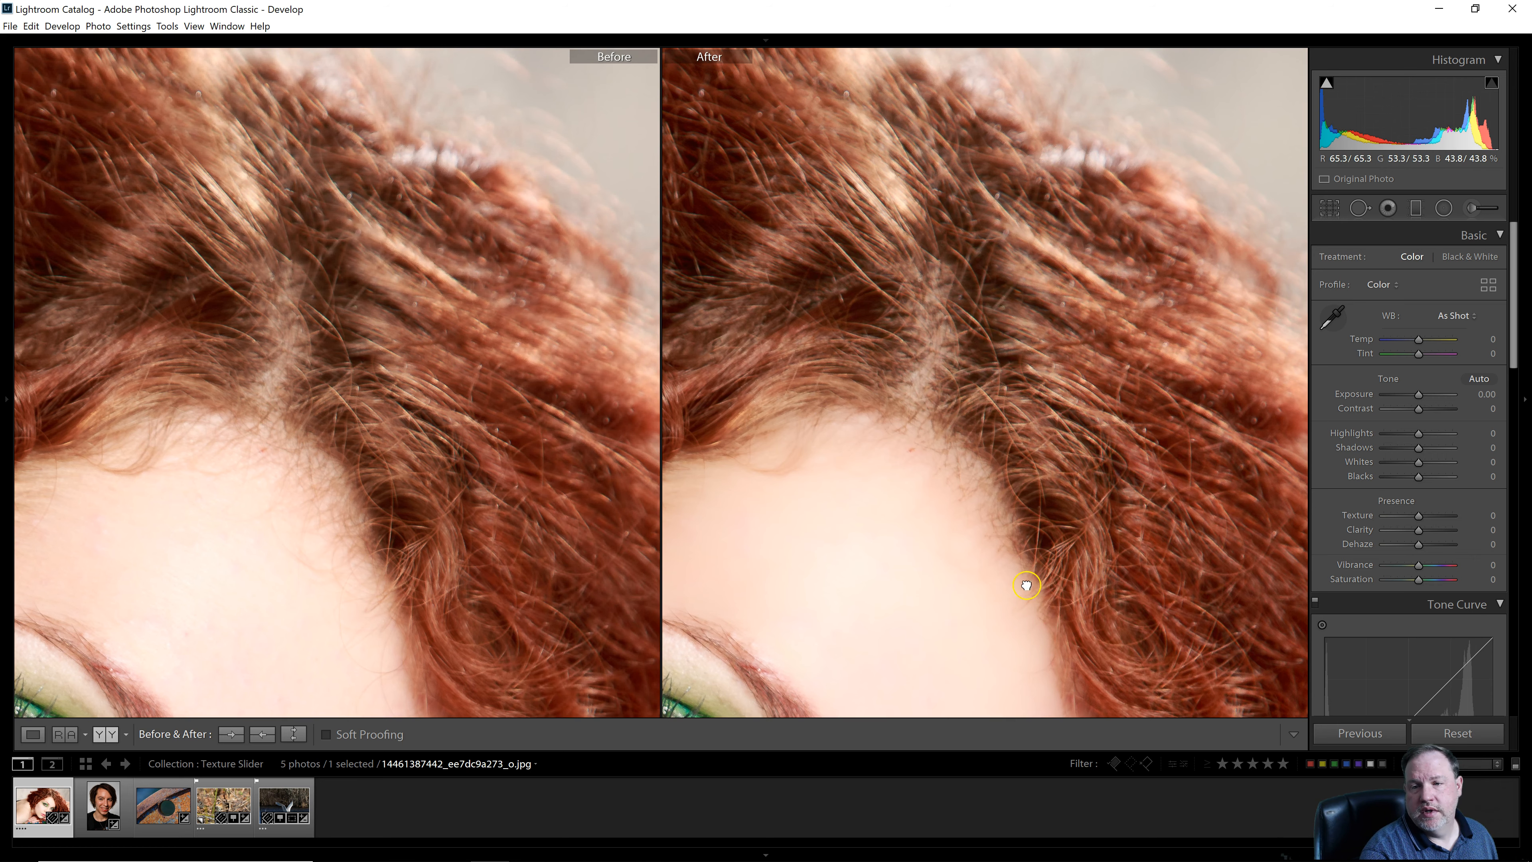
{"action": "left_click_drag", "start_coordinate": [1026, 585], "coordinate": [858, 346]}
{"action": "left_click_drag", "start_coordinate": [916, 516], "coordinate": [971, 316]}
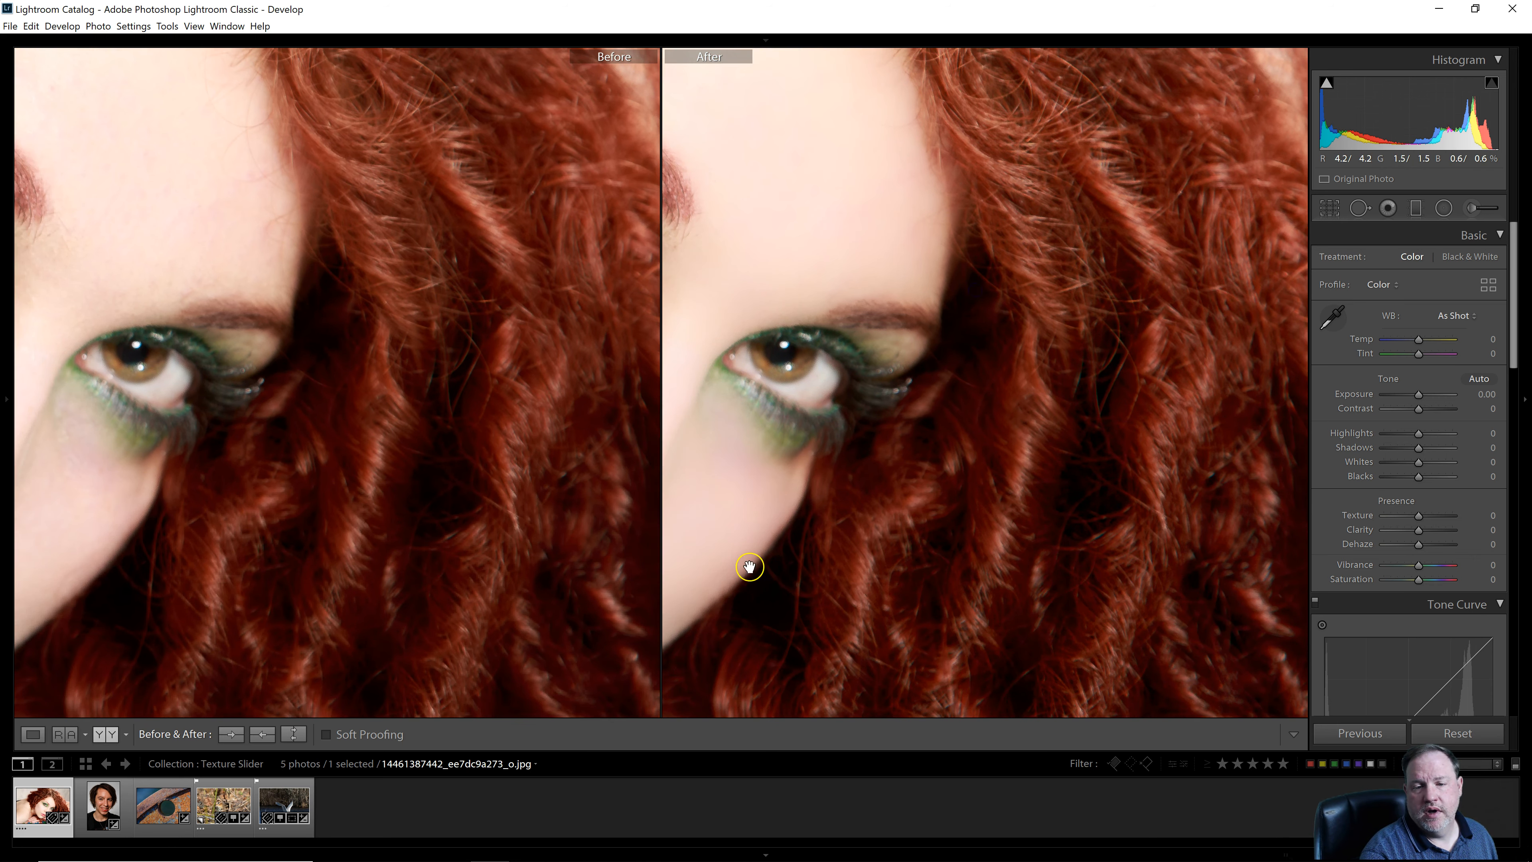
{"action": "left_click_drag", "start_coordinate": [749, 567], "coordinate": [1163, 499]}
{"action": "left_click_drag", "start_coordinate": [929, 498], "coordinate": [1039, 542]}
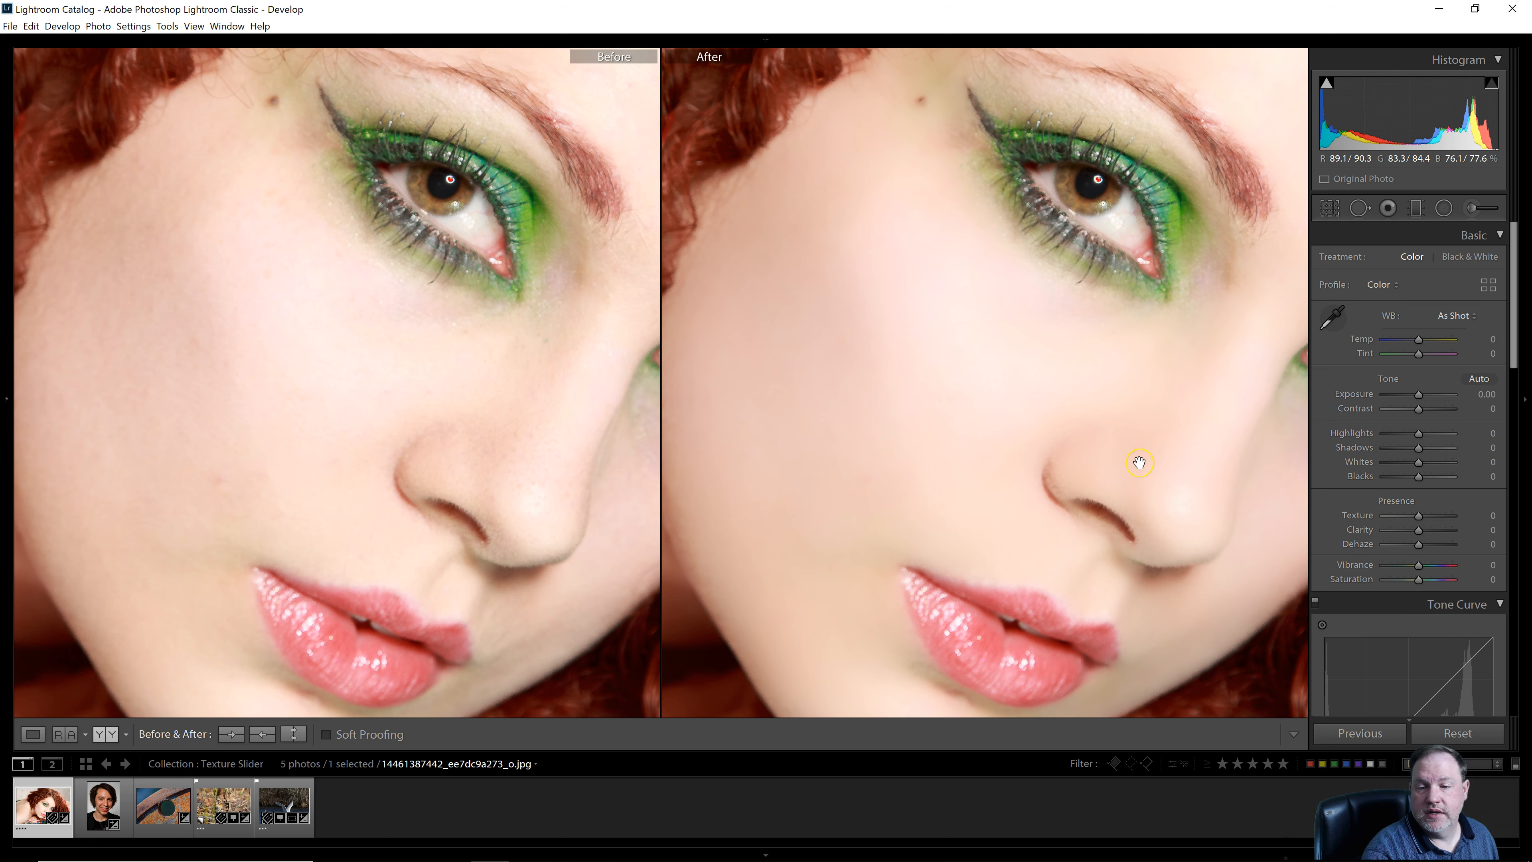
{"action": "left_click", "coordinate": [966, 383]}
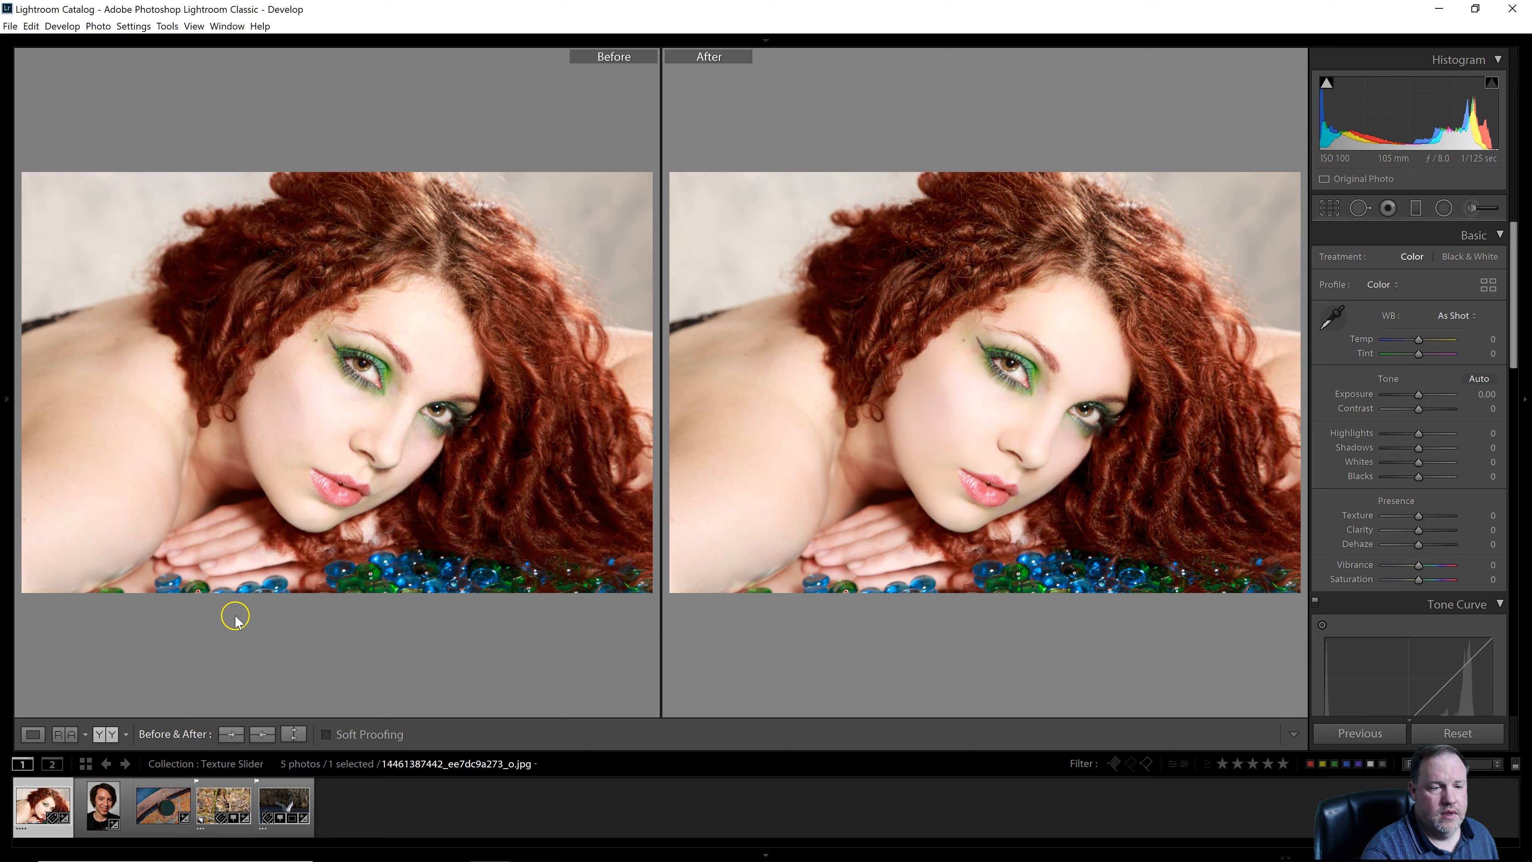
{"action": "left_click", "coordinate": [23, 738]}
Open the second portrait and paint a size 12 adjustment brush mask with texture -100 over the facial skin.
{"action": "left_click", "coordinate": [93, 822]}
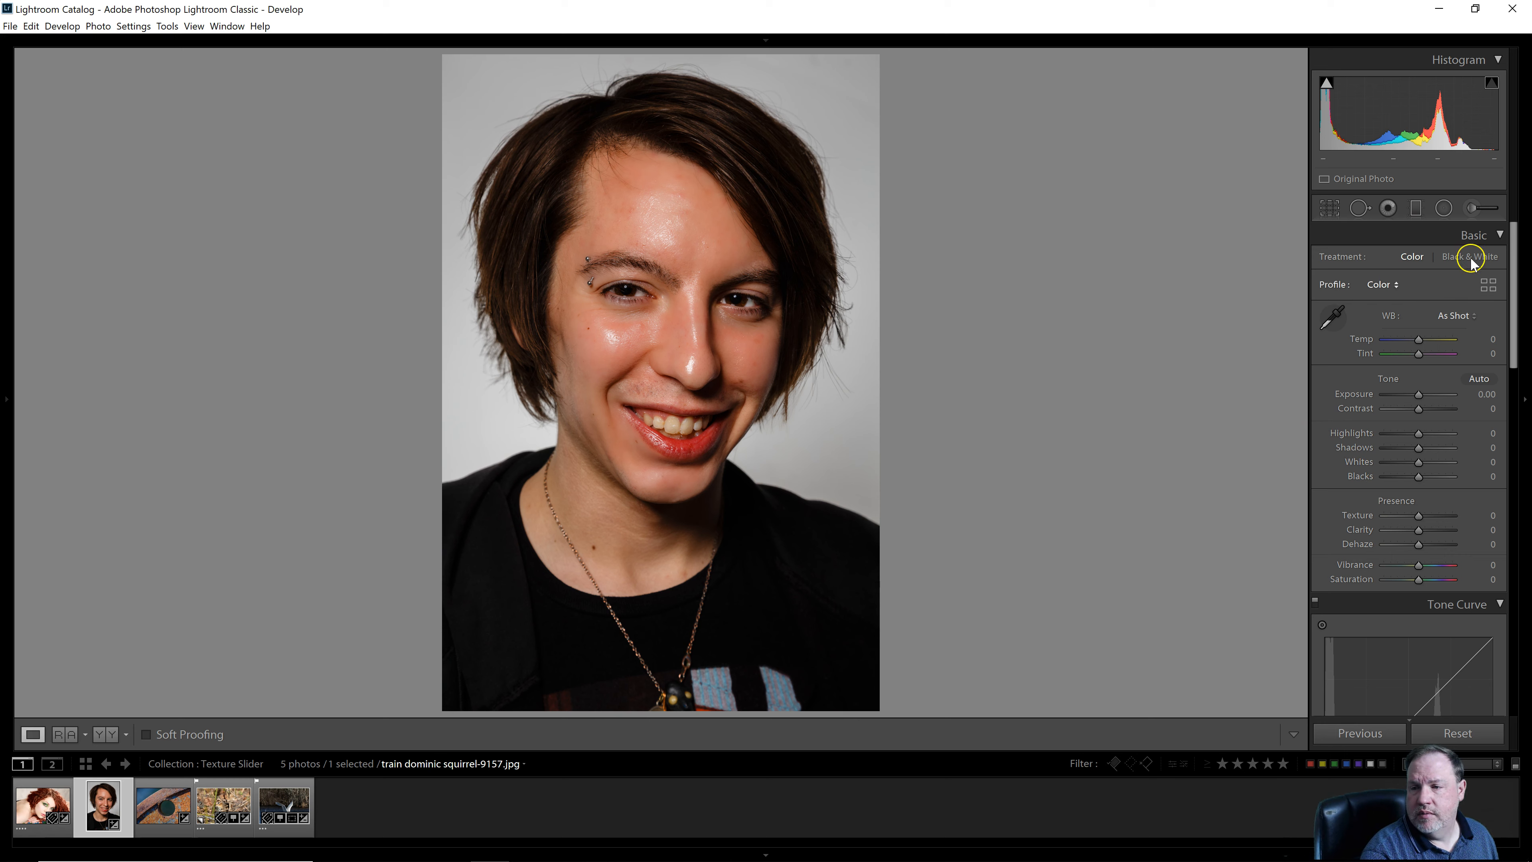
{"action": "left_click", "coordinate": [1472, 208]}
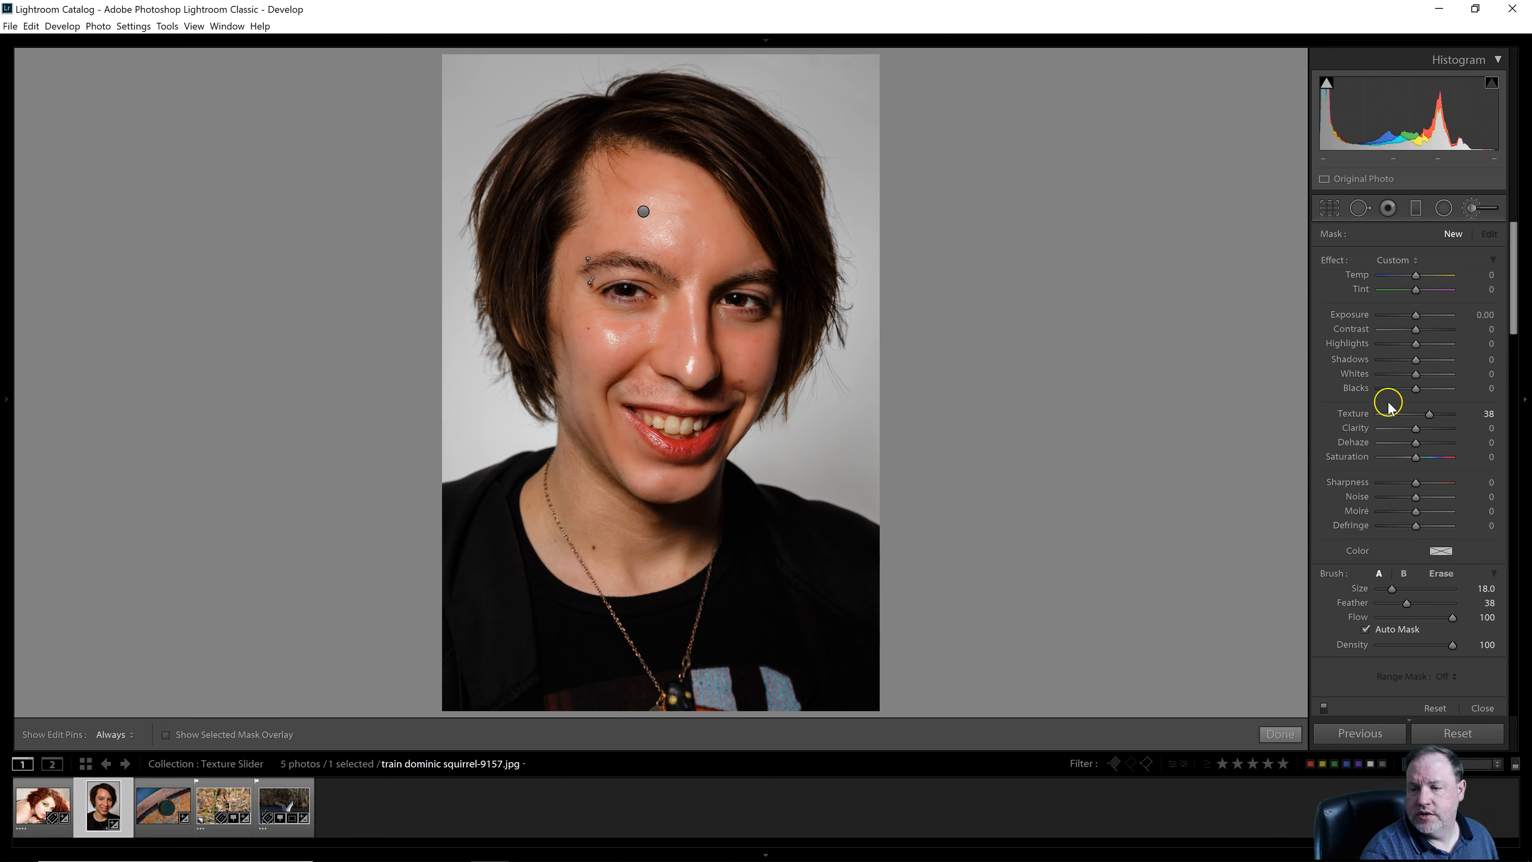
{"action": "left_click", "coordinate": [1420, 420]}
{"action": "left_click_drag", "start_coordinate": [1417, 417], "coordinate": [1213, 422]}
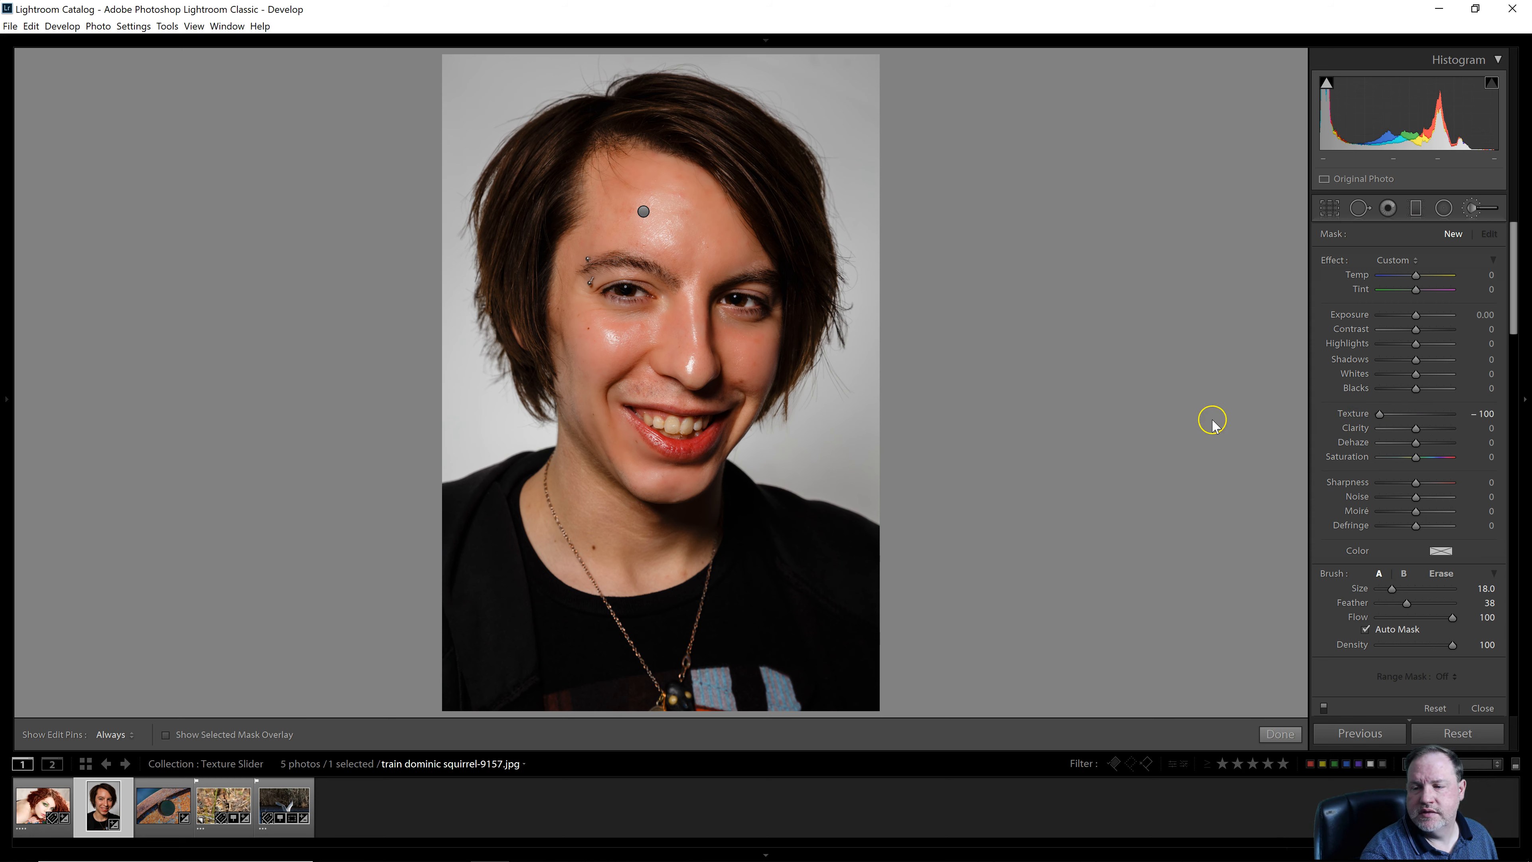
{"action": "scroll", "coordinate": [715, 221], "scroll_direction": "down", "scroll_amount": 3}
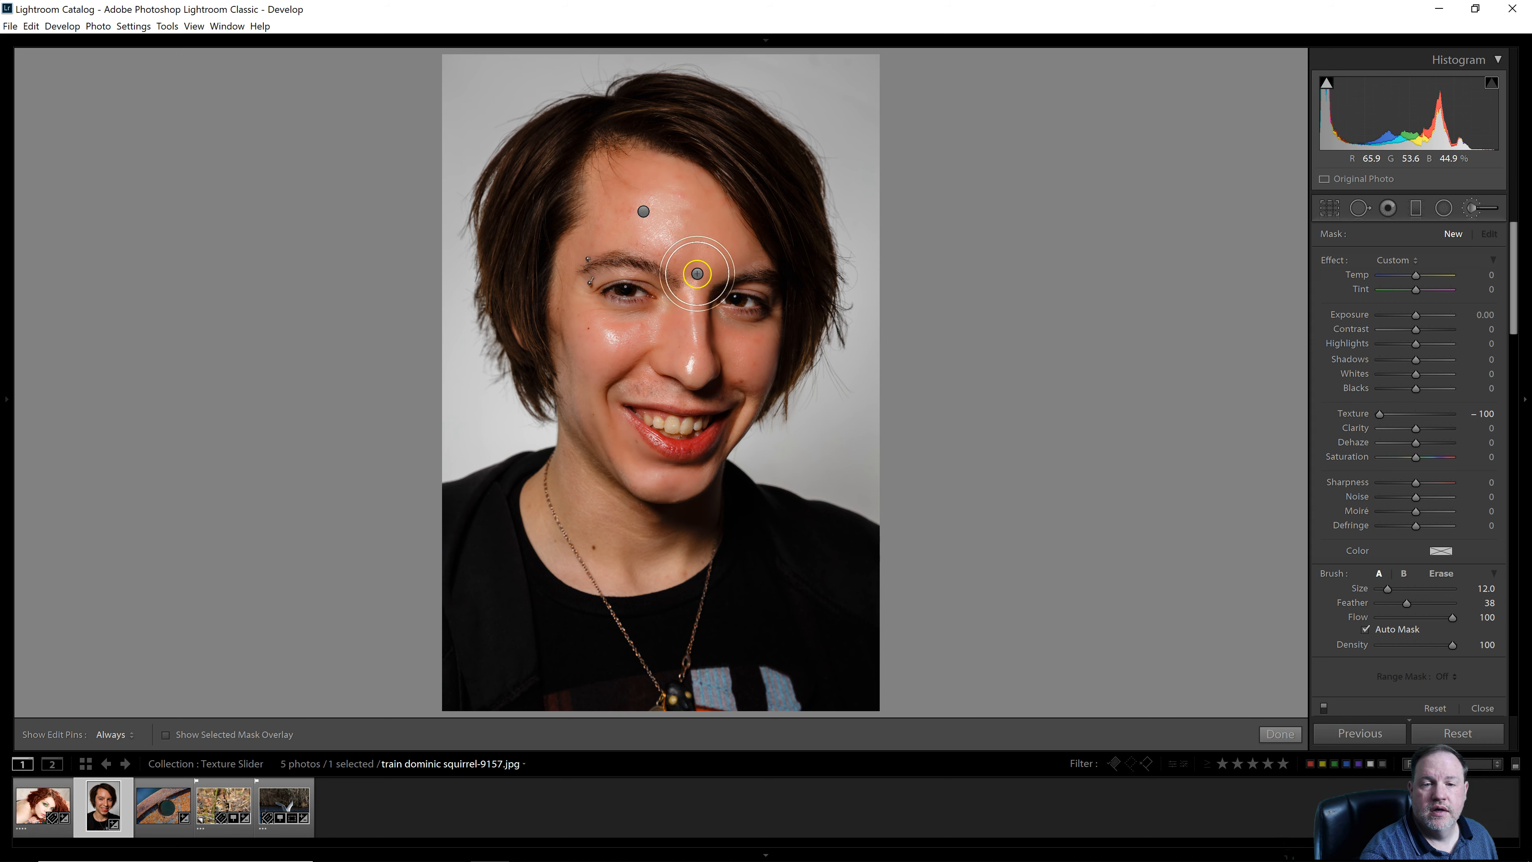
{"action": "key", "text": "h"}
{"action": "left_click_drag", "start_coordinate": [626, 169], "coordinate": [724, 247]}
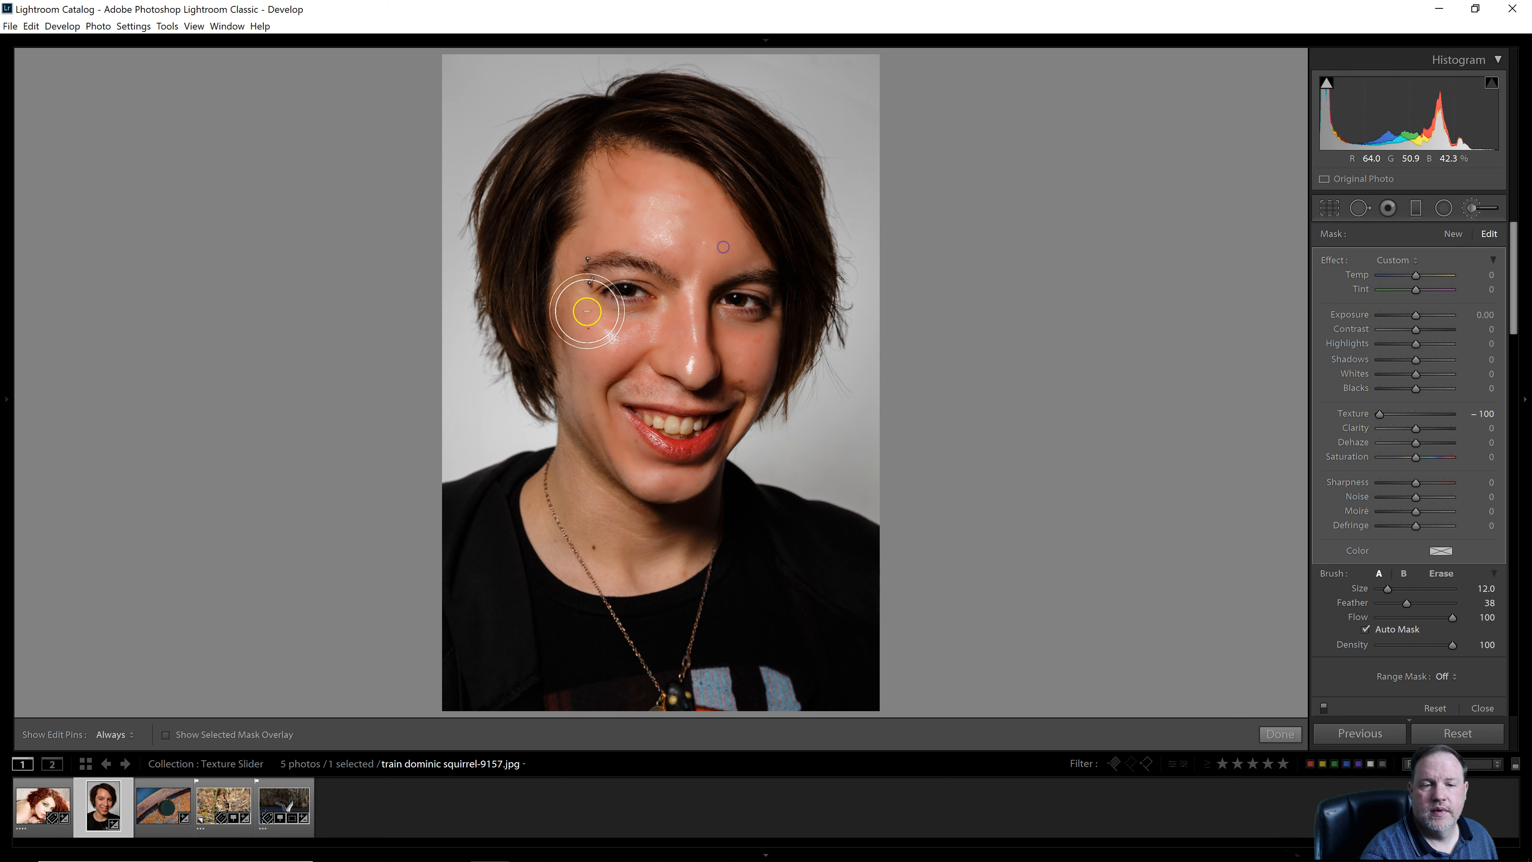
{"action": "key", "text": "h"}
{"action": "mouse_move", "coordinate": [697, 316]}
{"action": "left_mouse_down"}
{"action": "mouse_move", "coordinate": [682, 356]}
{"action": "mouse_move", "coordinate": [739, 374]}
{"action": "mouse_move", "coordinate": [758, 359]}
{"action": "mouse_move", "coordinate": [682, 369]}
{"action": "mouse_move", "coordinate": [587, 348]}
{"action": "mouse_move", "coordinate": [605, 467]}
{"action": "mouse_move", "coordinate": [699, 496]}
{"action": "mouse_move", "coordinate": [648, 542]}
{"action": "mouse_move", "coordinate": [674, 560]}
{"action": "mouse_move", "coordinate": [615, 559]}
{"action": "mouse_move", "coordinate": [572, 429]}
{"action": "mouse_move", "coordinate": [582, 476]}
{"action": "mouse_move", "coordinate": [594, 334]}
{"action": "mouse_move", "coordinate": [594, 376]}
{"action": "mouse_move", "coordinate": [661, 349]}
{"action": "mouse_move", "coordinate": [691, 386]}
{"action": "mouse_move", "coordinate": [758, 364]}
{"action": "mouse_move", "coordinate": [701, 353]}
{"action": "mouse_move", "coordinate": [701, 217]}
{"action": "mouse_move", "coordinate": [628, 167]}
{"action": "mouse_move", "coordinate": [562, 335]}
{"action": "mouse_move", "coordinate": [637, 347]}
{"action": "mouse_move", "coordinate": [584, 390]}
{"action": "mouse_move", "coordinate": [595, 490]}
{"action": "mouse_move", "coordinate": [638, 560]}
{"action": "left_mouse_up"}
{"action": "key", "text": "h"}
Set the facial skin mask's texture to -81 and close the adjustment brush.
{"action": "left_click_drag", "start_coordinate": [1380, 414], "coordinate": [1404, 414]}
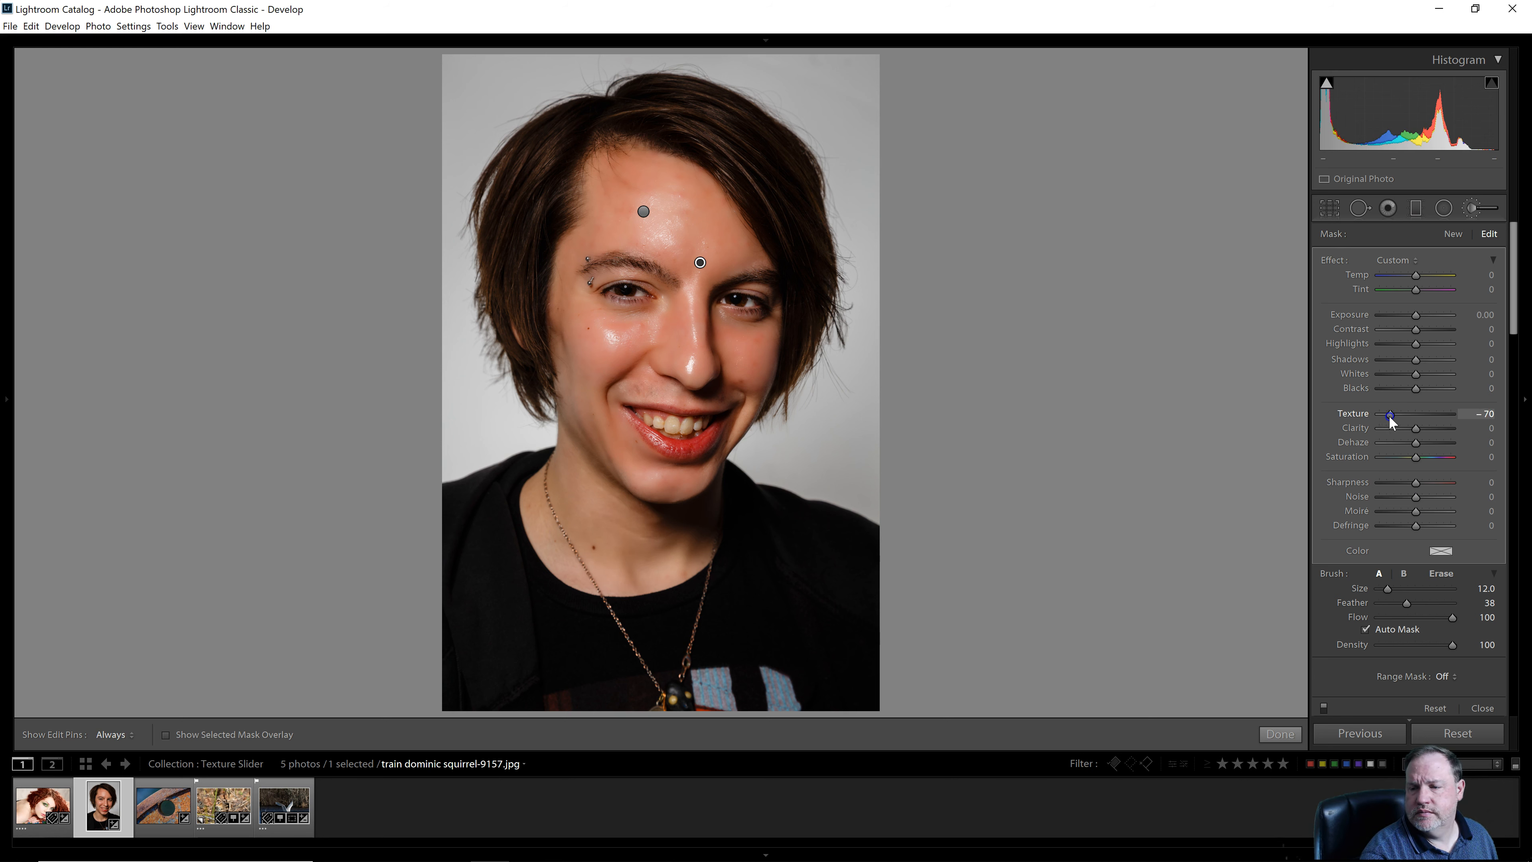
{"action": "left_click_drag", "start_coordinate": [1386, 416], "coordinate": [1385, 417]}
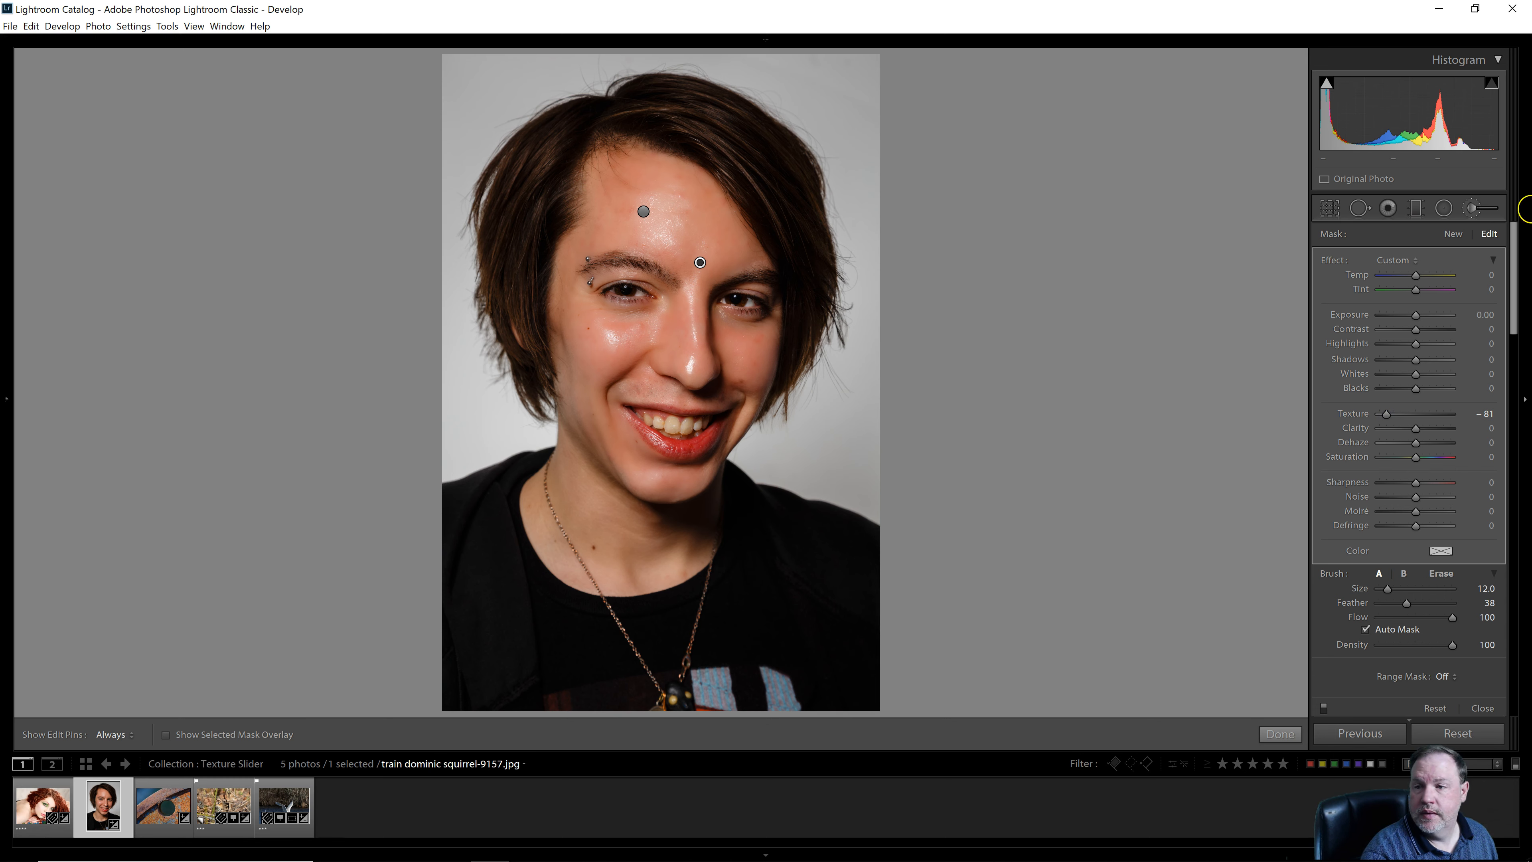
{"action": "left_click", "coordinate": [1474, 208]}
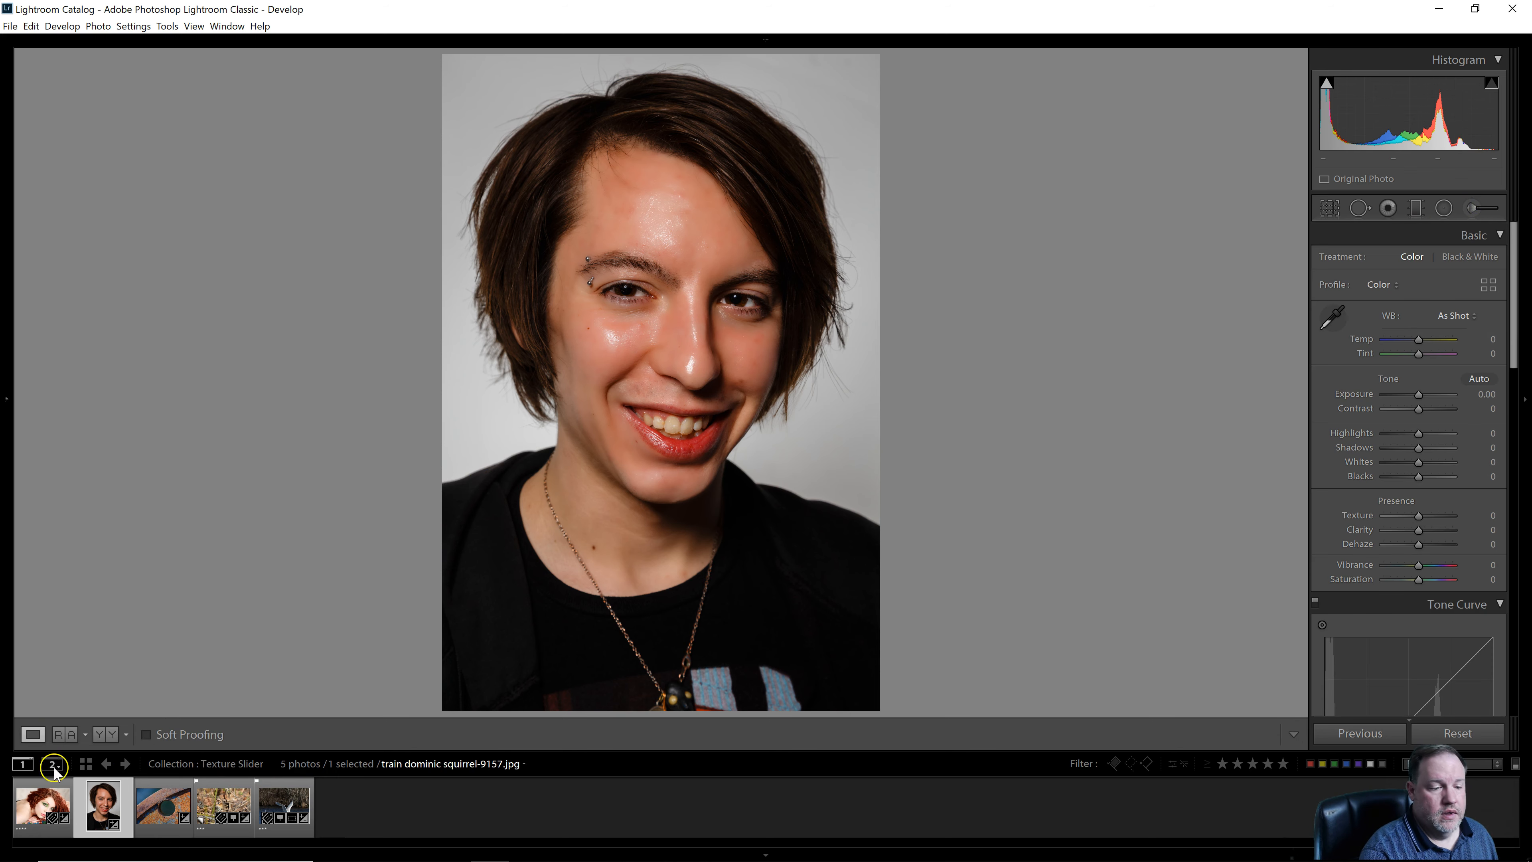
Compare the second portrait before and after up close at the nose, mouth and forehead, and return to the single view.
{"action": "left_click", "coordinate": [96, 735]}
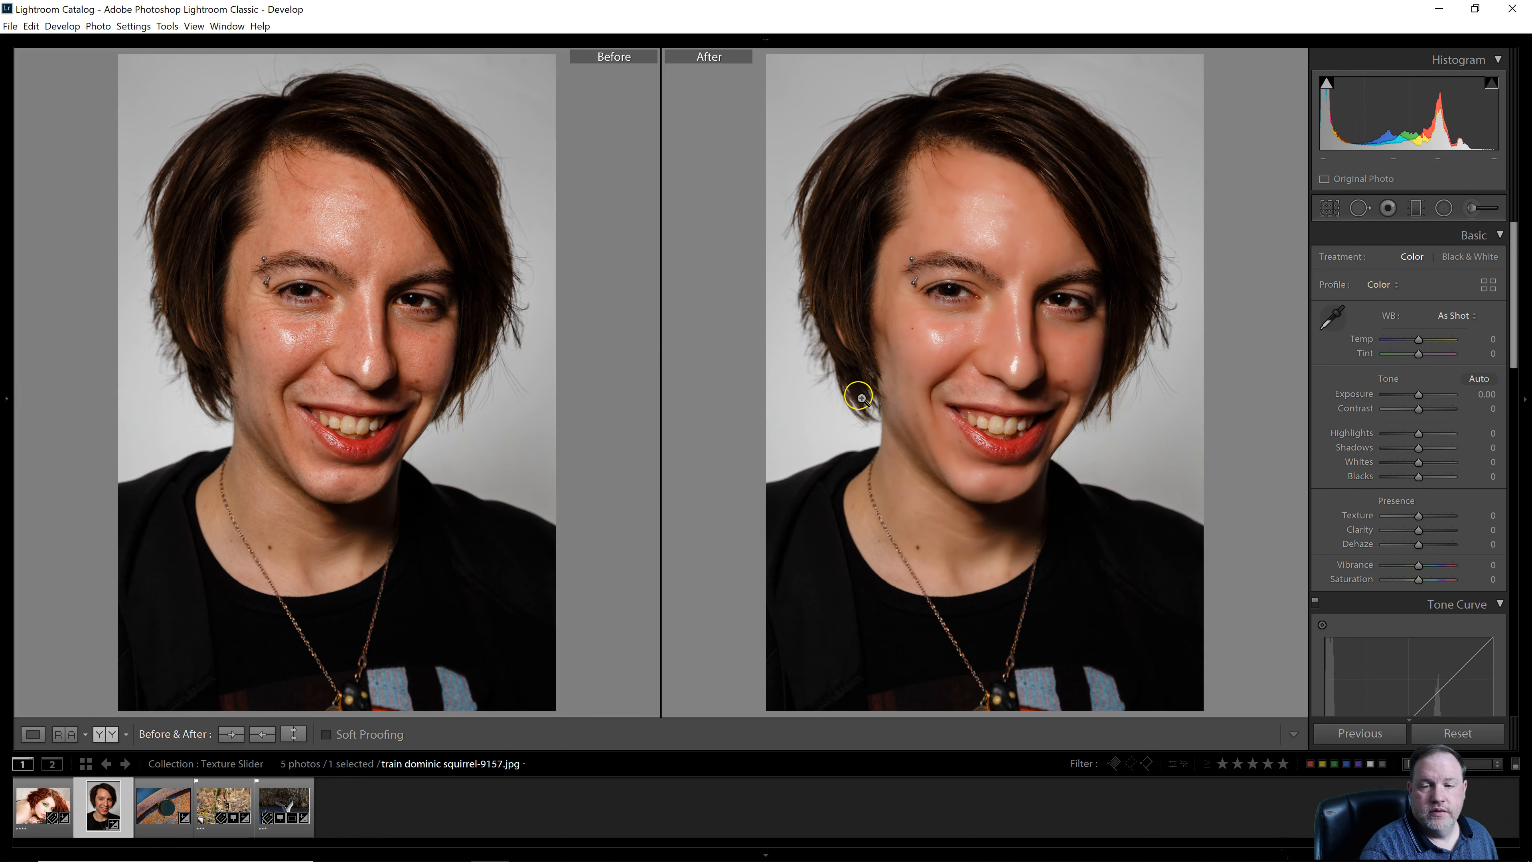
{"action": "left_click", "coordinate": [971, 332]}
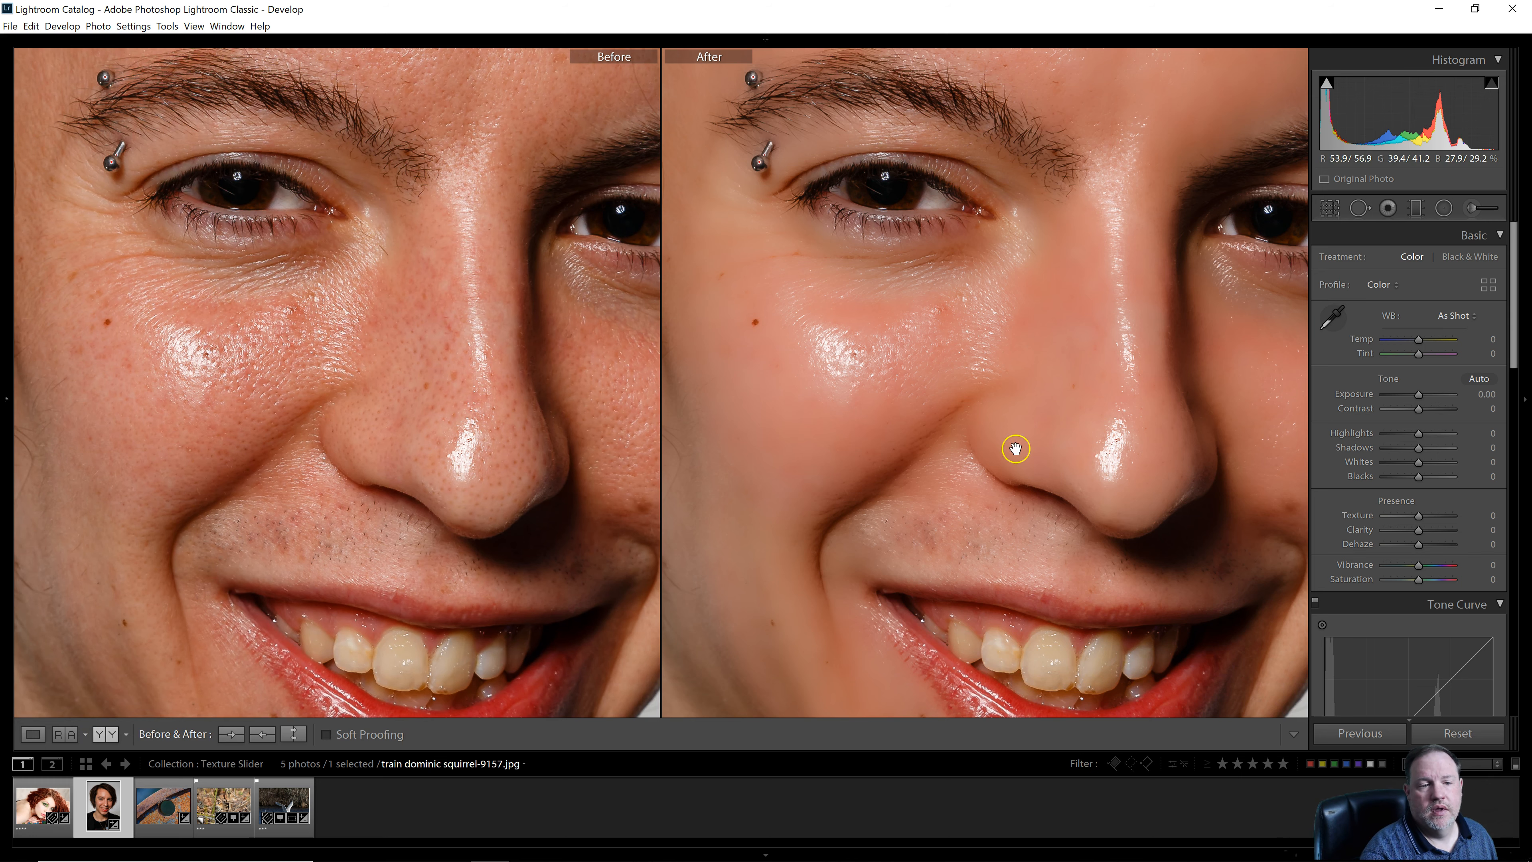
{"action": "left_click_drag", "start_coordinate": [1081, 523], "coordinate": [1115, 298]}
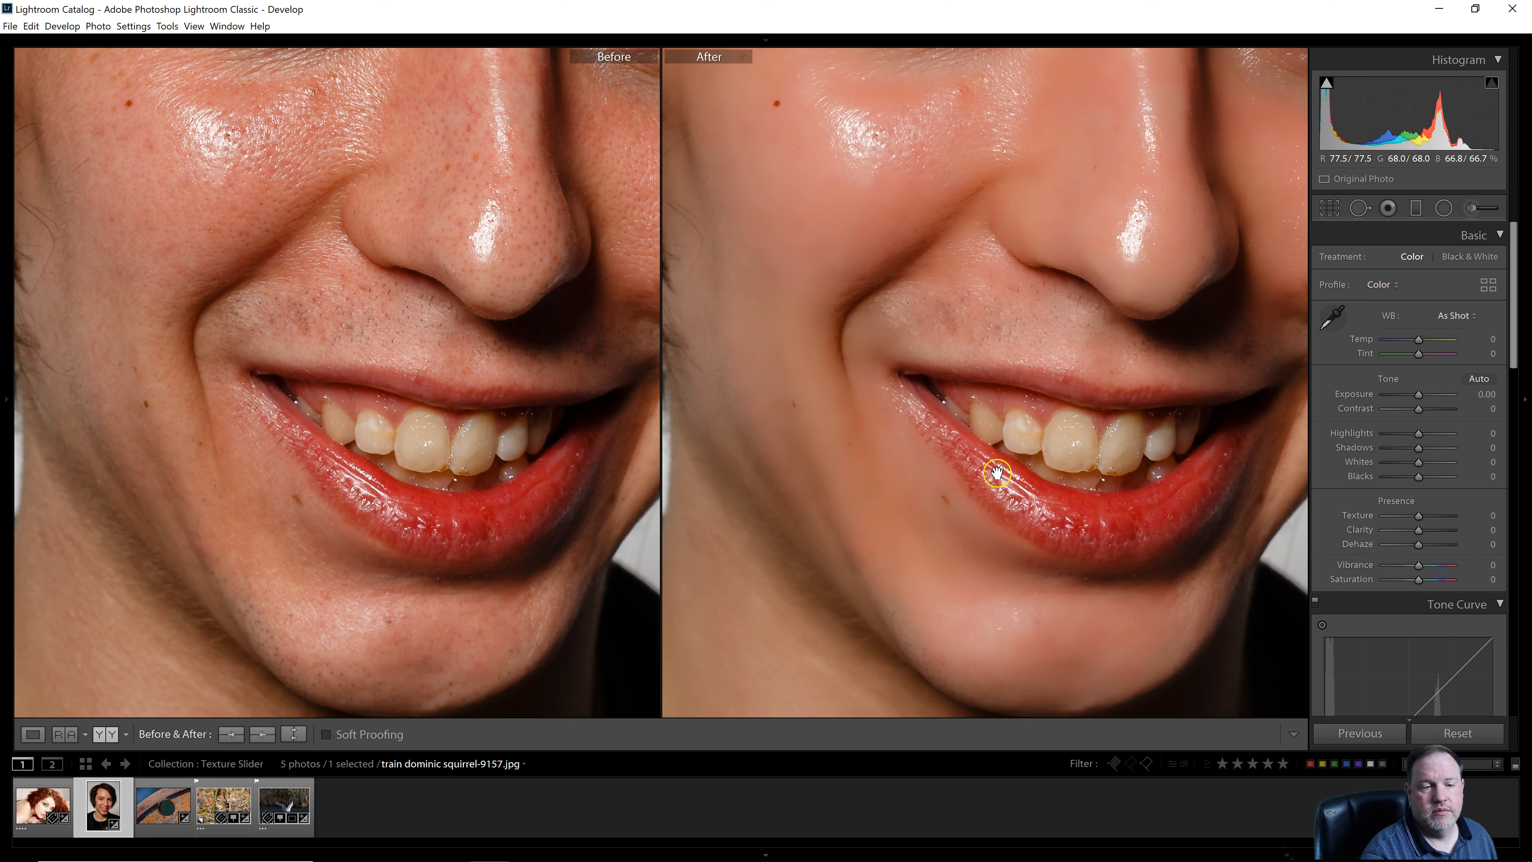
{"action": "left_click_drag", "start_coordinate": [1033, 345], "coordinate": [1002, 657]}
{"action": "left_click_drag", "start_coordinate": [978, 301], "coordinate": [1011, 567]}
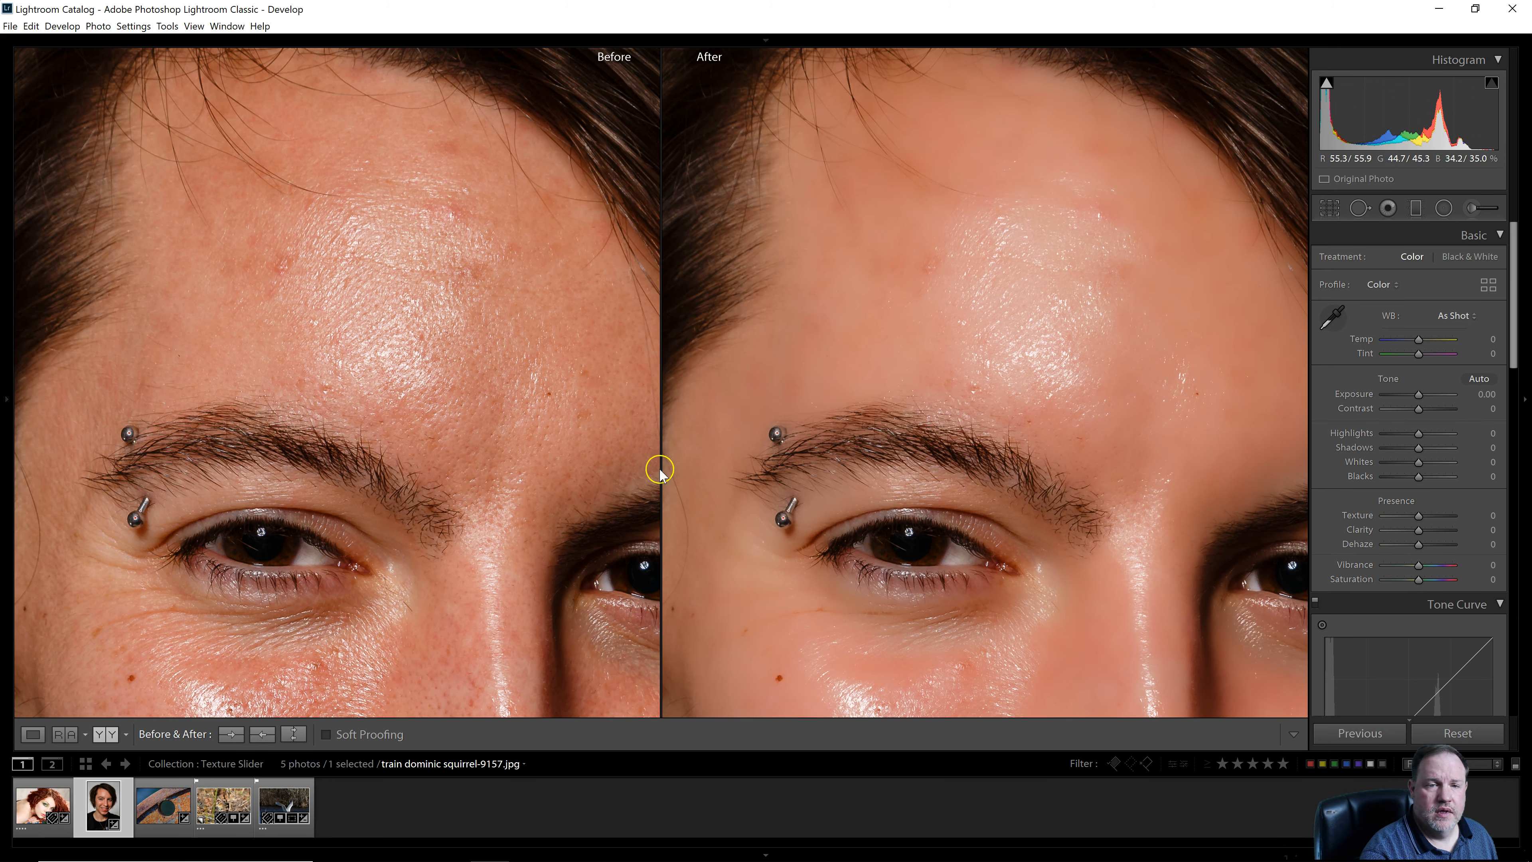
{"action": "left_click", "coordinate": [30, 734]}
{"action": "left_click", "coordinate": [567, 507]}
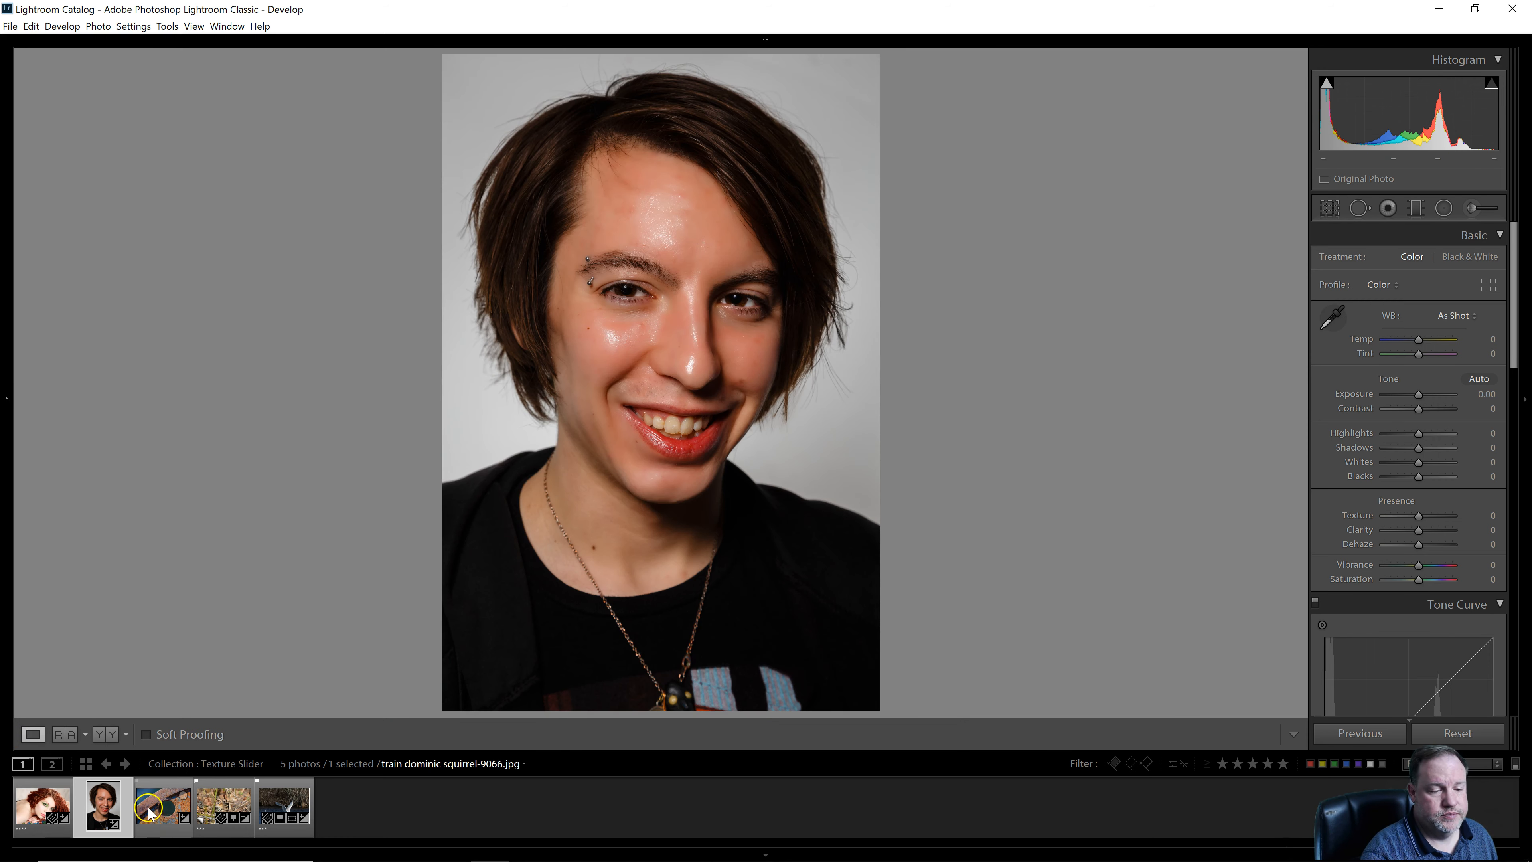
Open the rusted metal photo and set its overall texture to +100.
{"action": "left_click", "coordinate": [163, 805]}
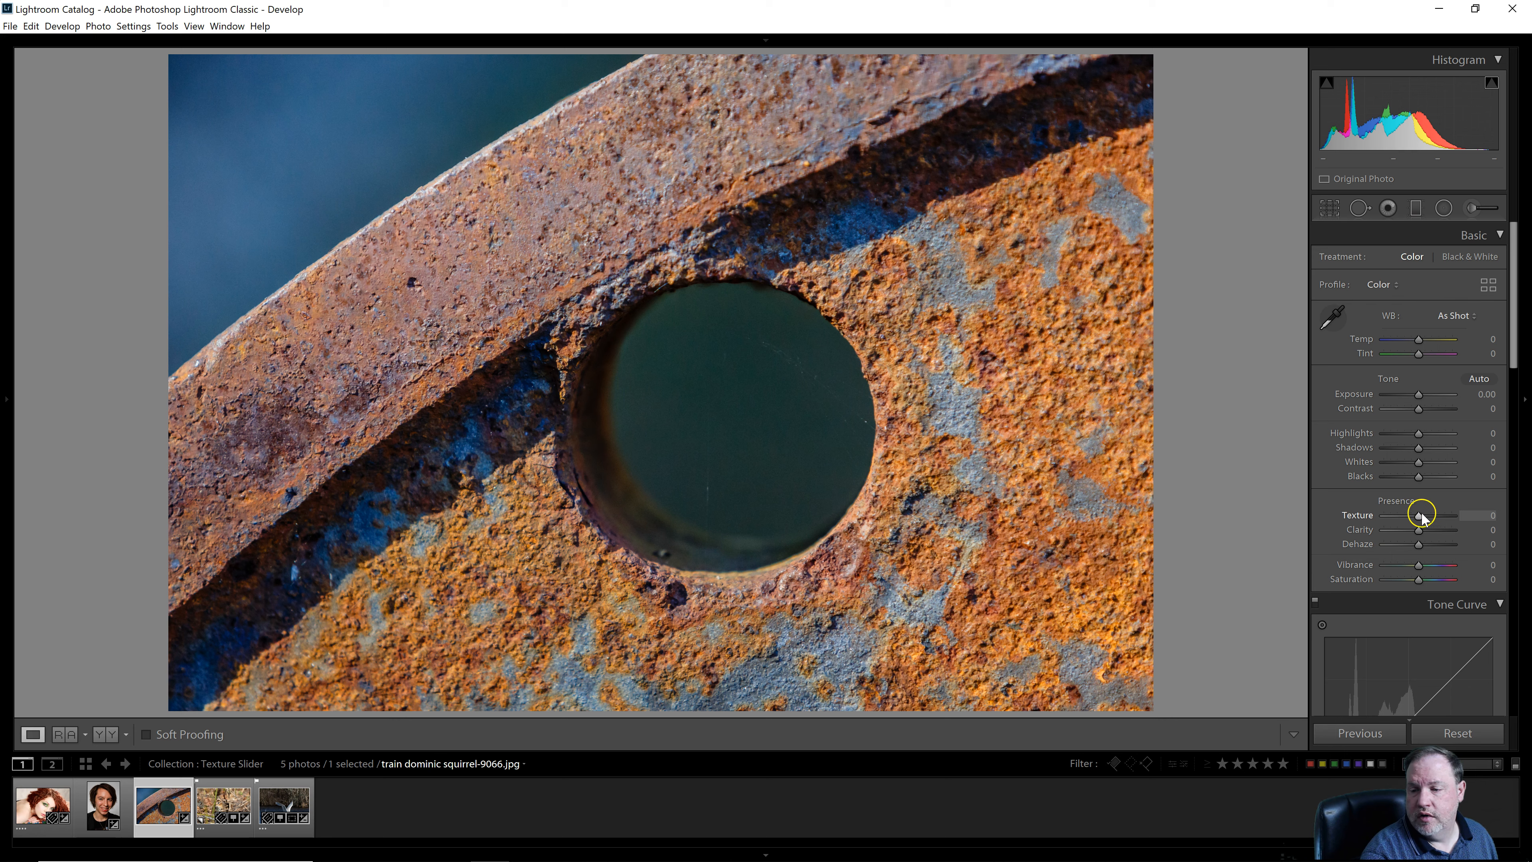
{"action": "mouse_move", "coordinate": [1424, 517]}
{"action": "left_mouse_down"}
{"action": "mouse_move", "coordinate": [1438, 518]}
{"action": "mouse_move", "coordinate": [1377, 520]}
{"action": "mouse_move", "coordinate": [1446, 523]}
{"action": "left_mouse_up"}
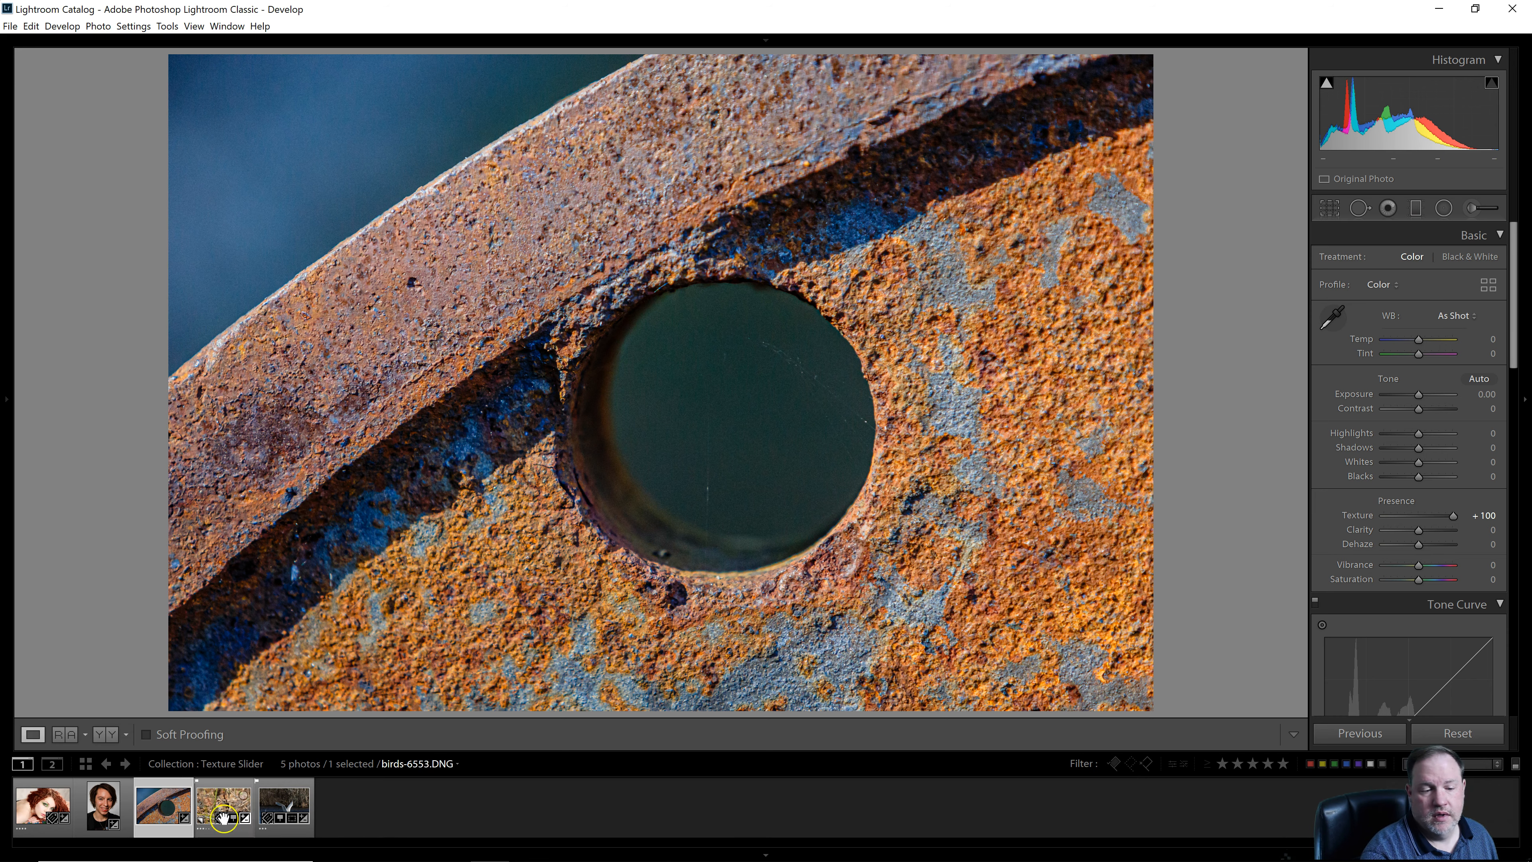
Compare the rusted metal photo before and after up close around the round hole and along the rim, and return to the single view.
{"action": "left_click", "coordinate": [99, 735]}
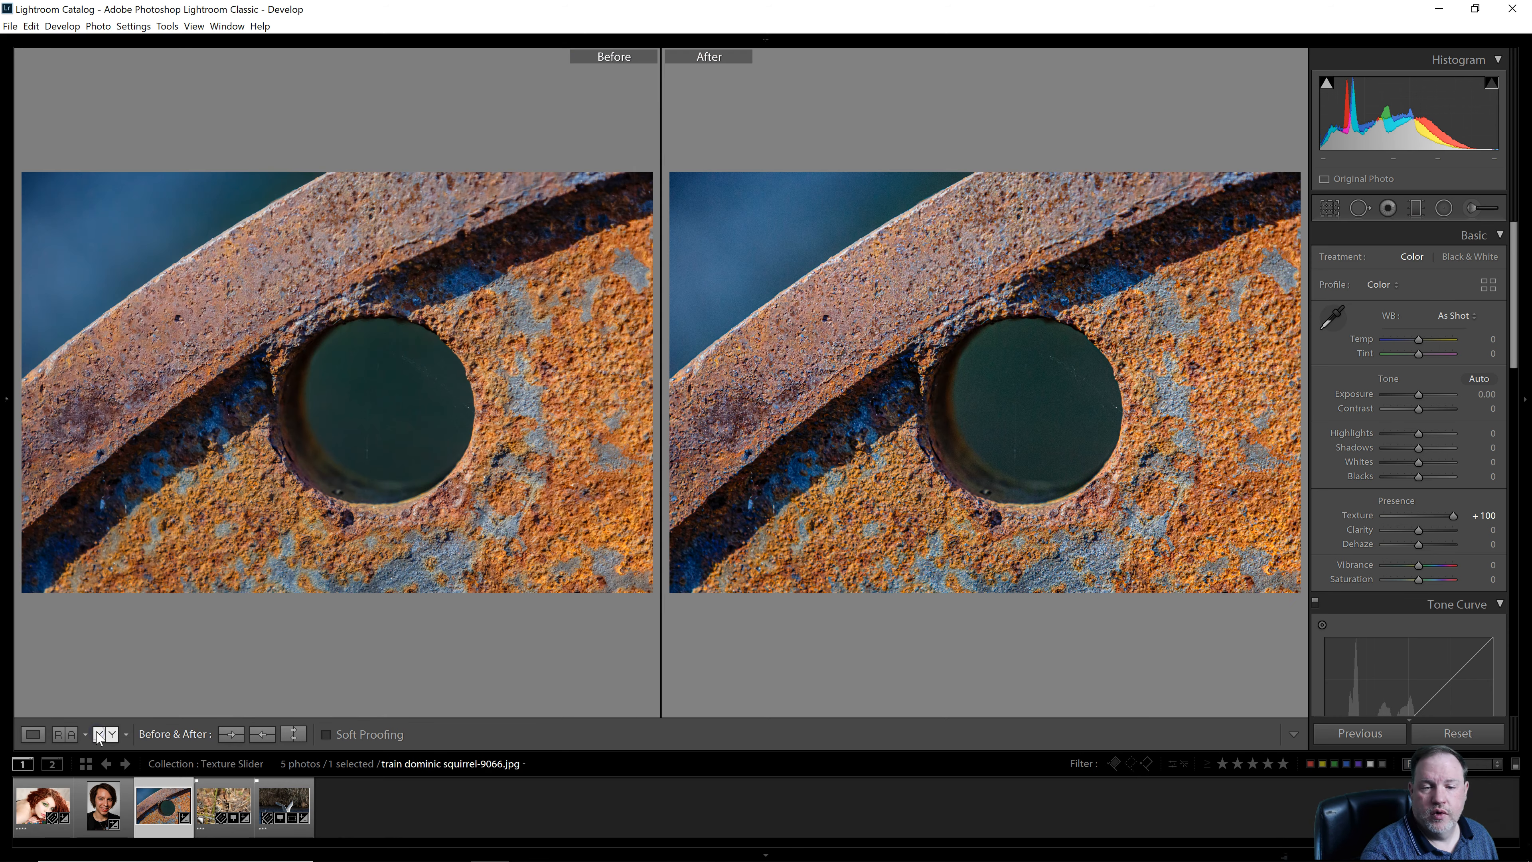
{"action": "left_click", "coordinate": [882, 411]}
{"action": "left_click_drag", "start_coordinate": [904, 607], "coordinate": [841, 205]}
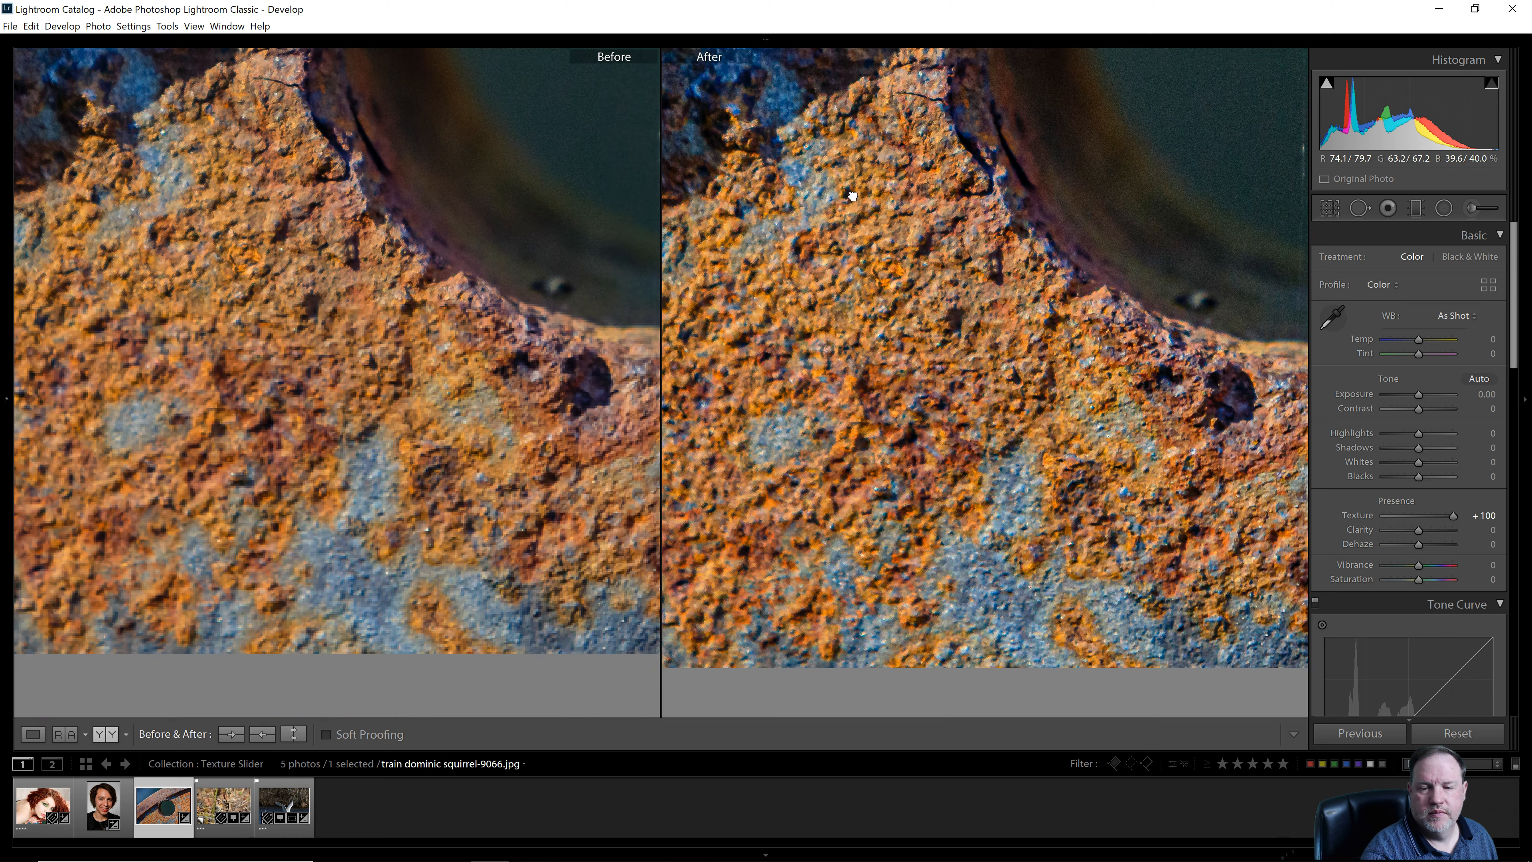
{"action": "left_click_drag", "start_coordinate": [932, 234], "coordinate": [923, 777]}
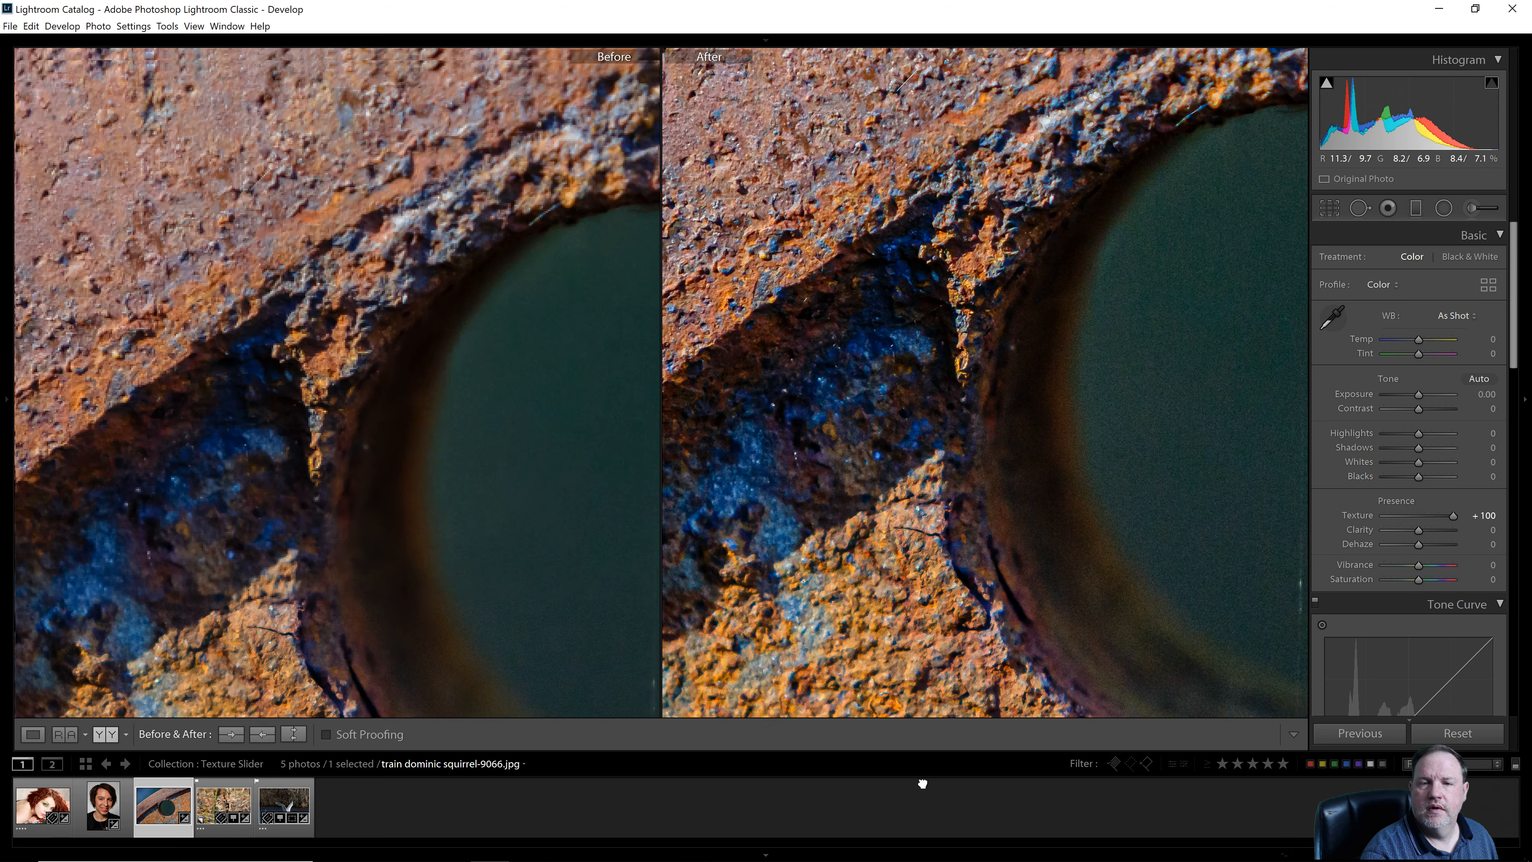
{"action": "left_click_drag", "start_coordinate": [968, 328], "coordinate": [873, 613]}
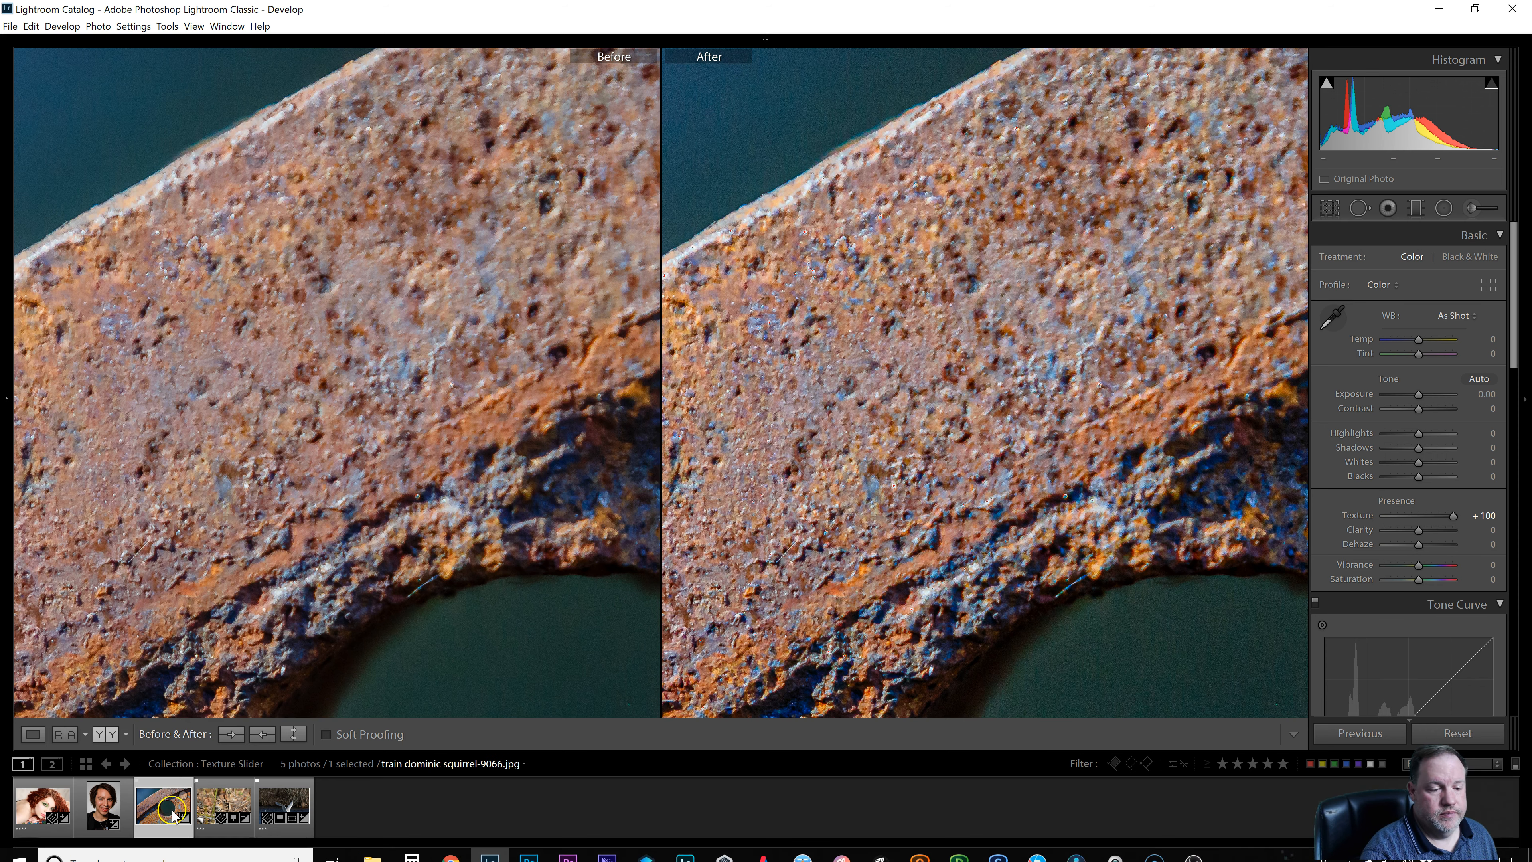
{"action": "left_click", "coordinate": [31, 733]}
Open the chipmunk photo, bring the animal's head into view, and set the photo's texture to +100.
{"action": "left_click", "coordinate": [210, 811]}
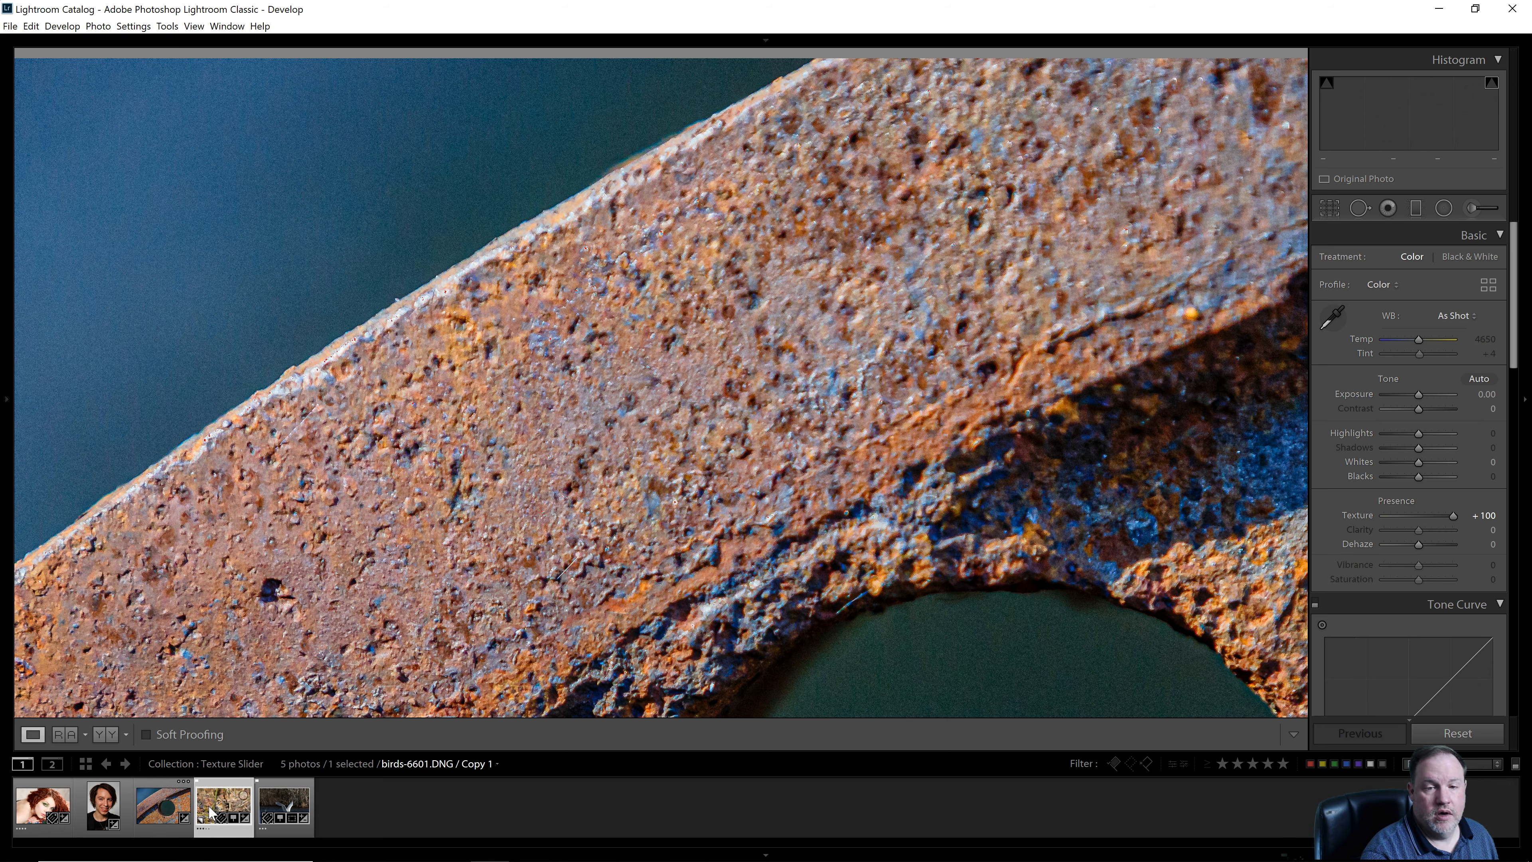
{"action": "left_click_drag", "start_coordinate": [546, 646], "coordinate": [581, 158]}
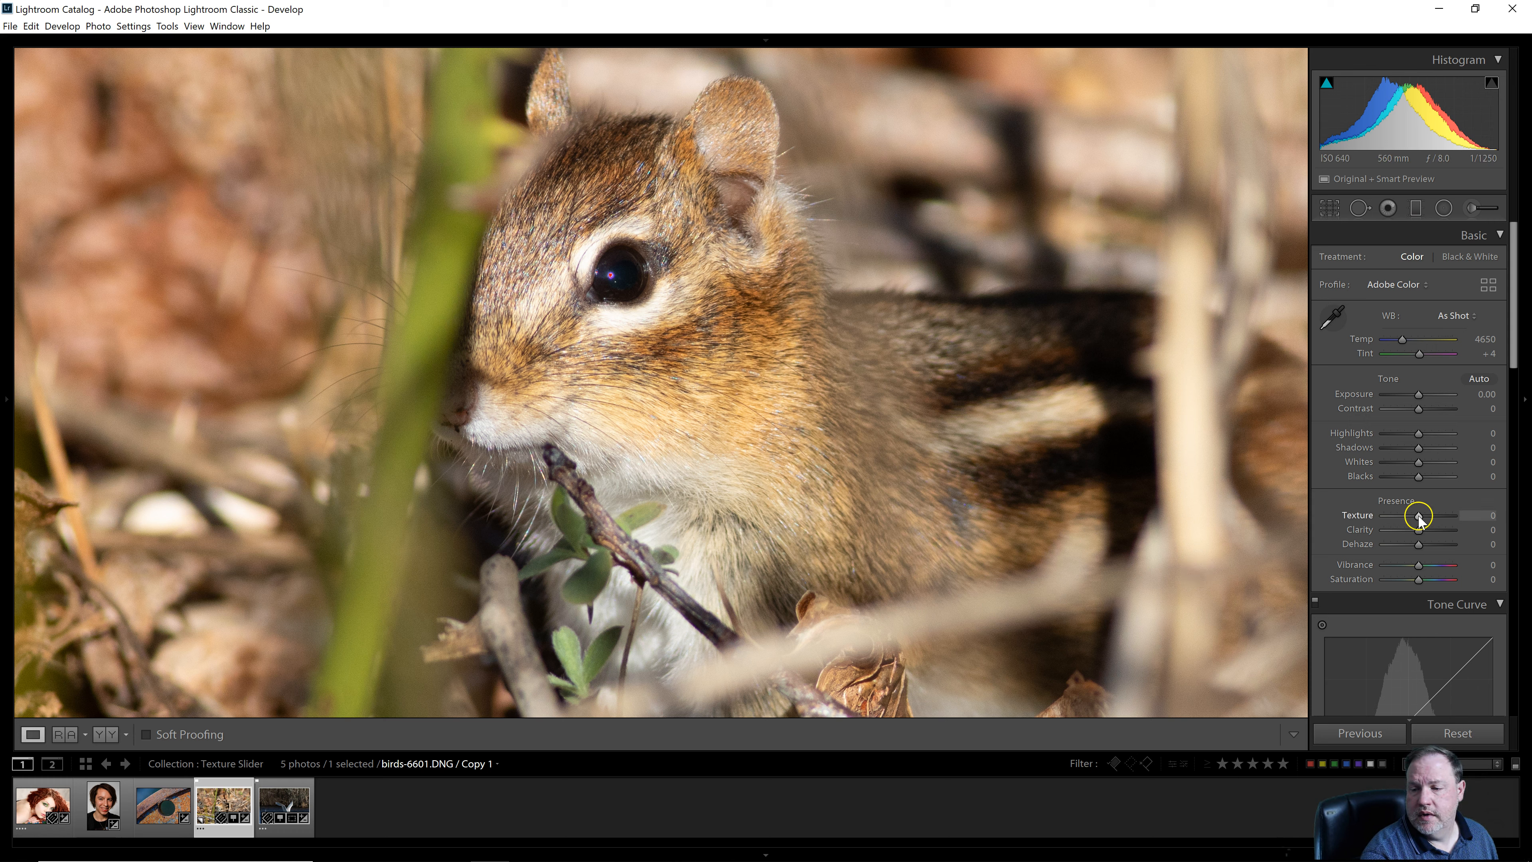
{"action": "left_click_drag", "start_coordinate": [1420, 517], "coordinate": [1439, 516]}
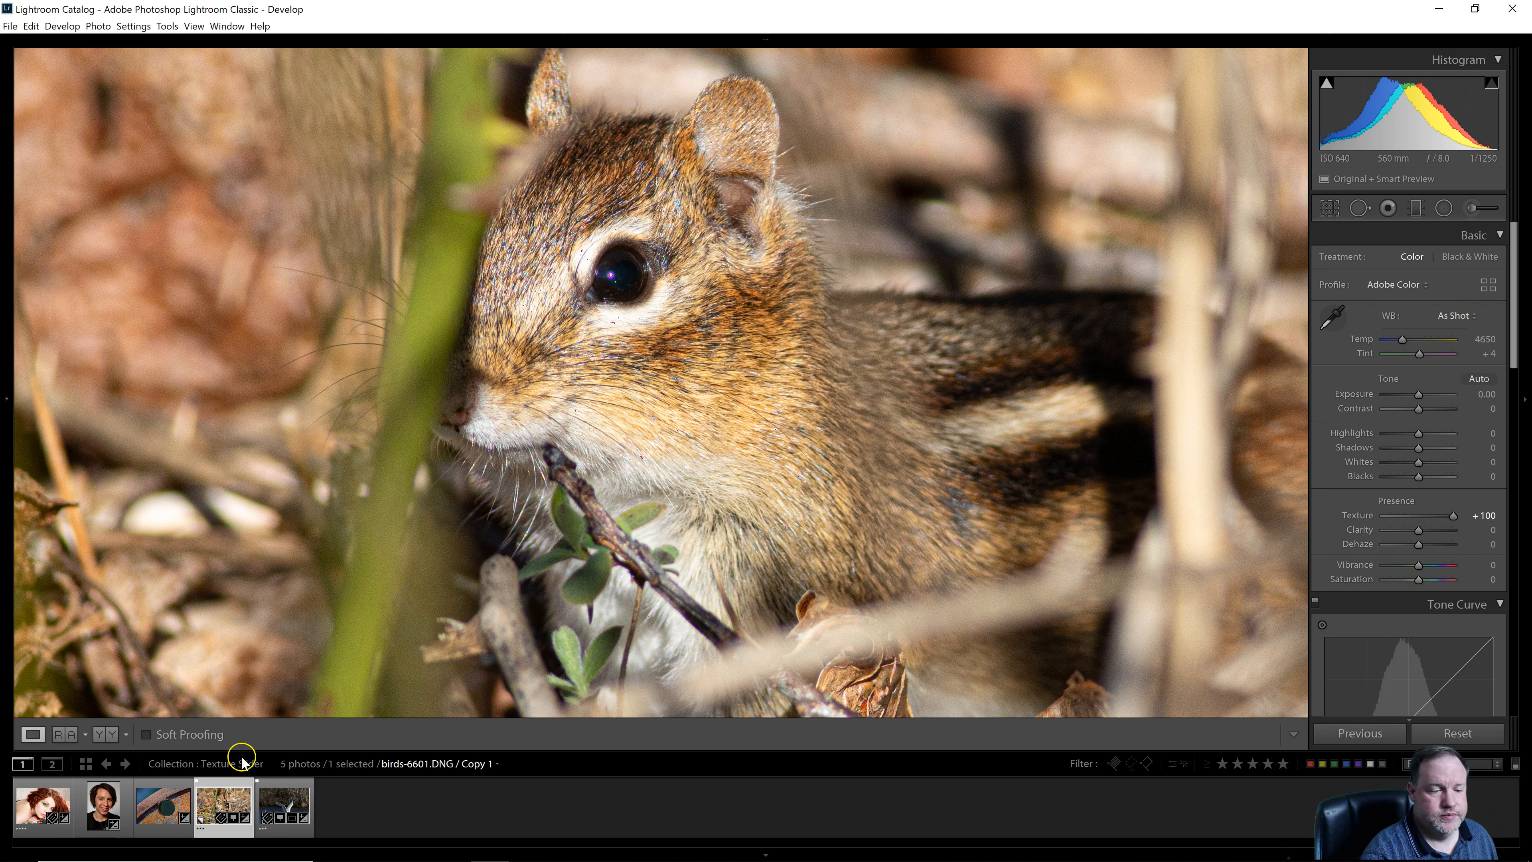
Compare the chipmunk's fur before and after side by side and set the photo's texture to +89.
{"action": "left_click", "coordinate": [109, 736]}
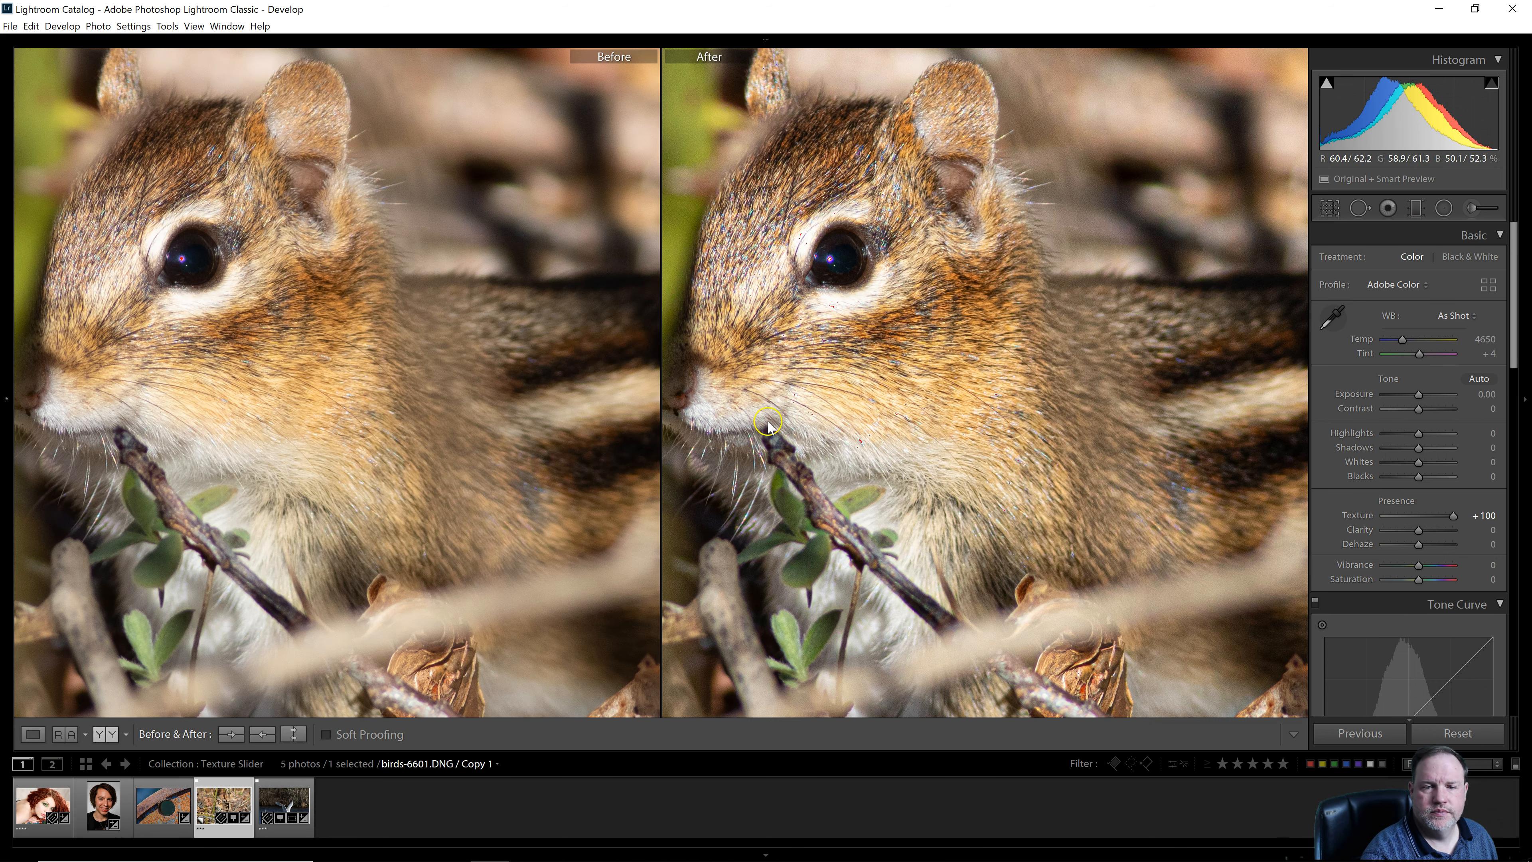
{"action": "left_click_drag", "start_coordinate": [768, 424], "coordinate": [934, 464]}
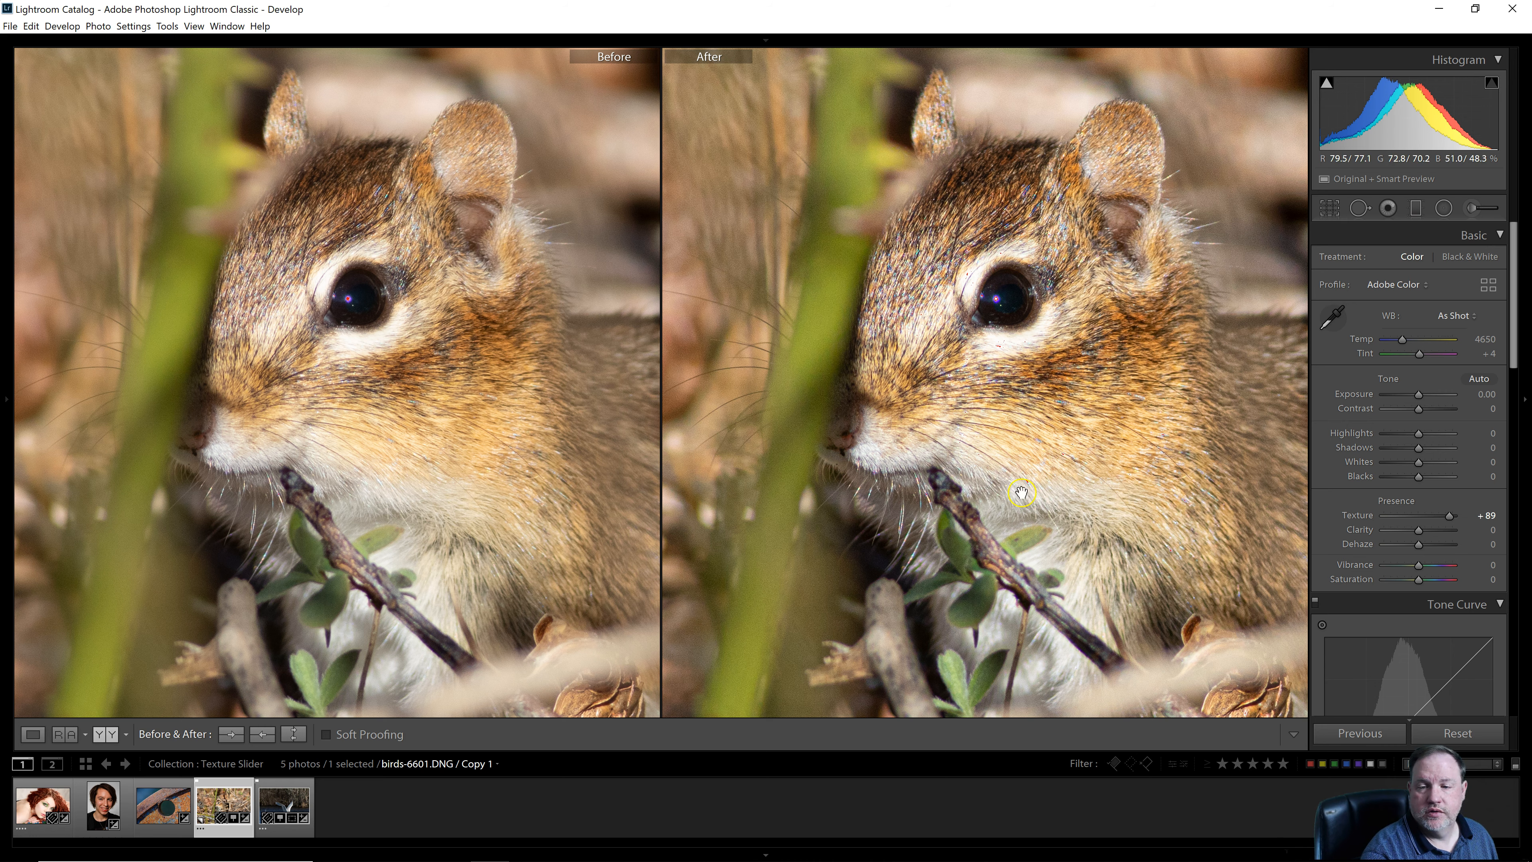
Open the swan photo in the before and after view and set its texture to +100.
{"action": "left_click", "coordinate": [288, 804]}
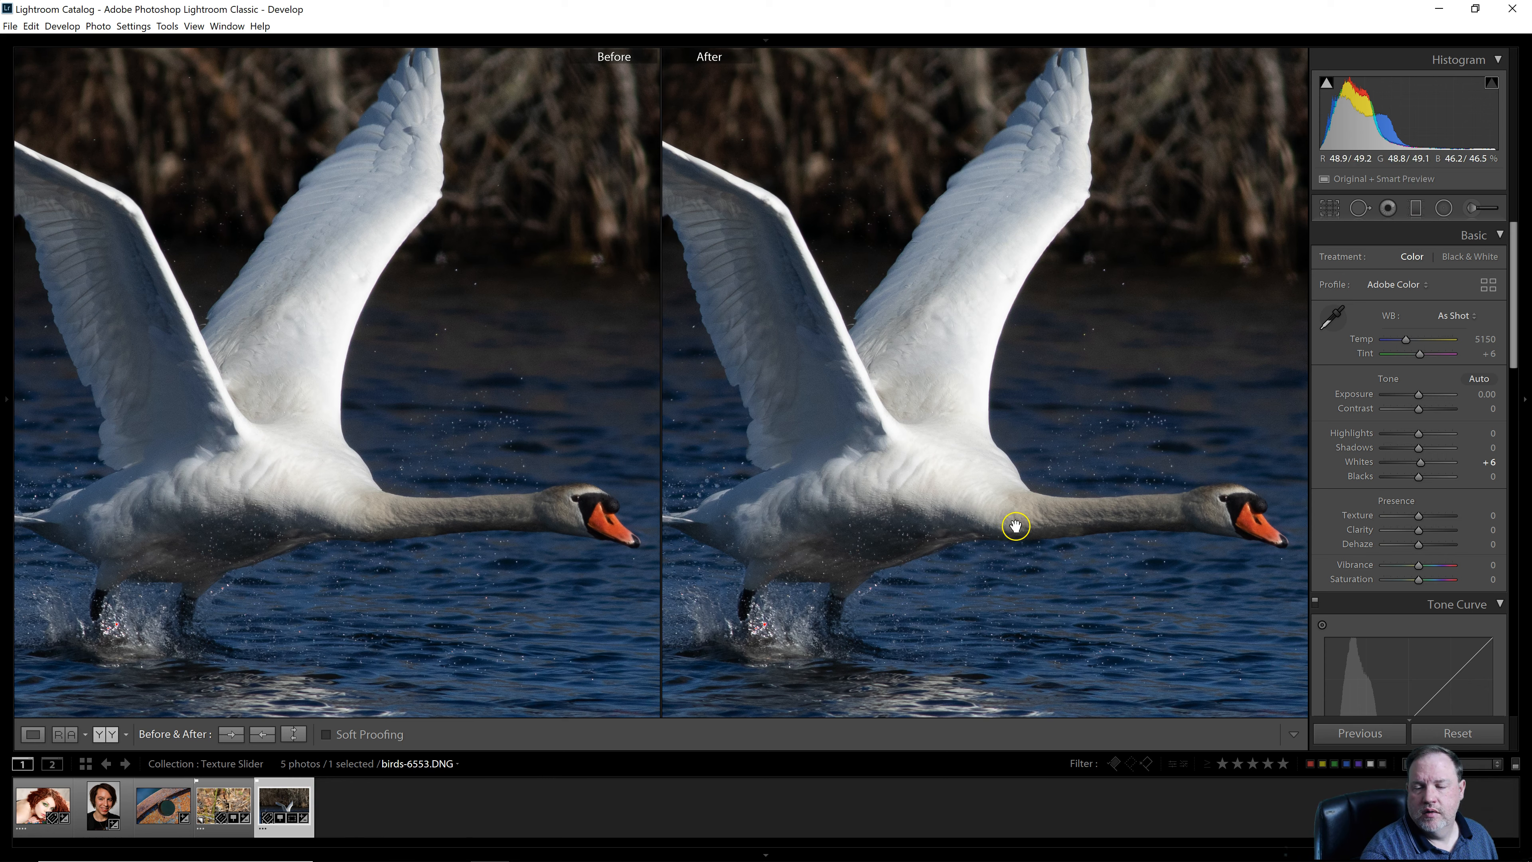
{"action": "left_click_drag", "start_coordinate": [851, 563], "coordinate": [1179, 534]}
{"action": "left_click", "coordinate": [766, 527]}
{"action": "left_click_drag", "start_coordinate": [765, 514], "coordinate": [1112, 545]}
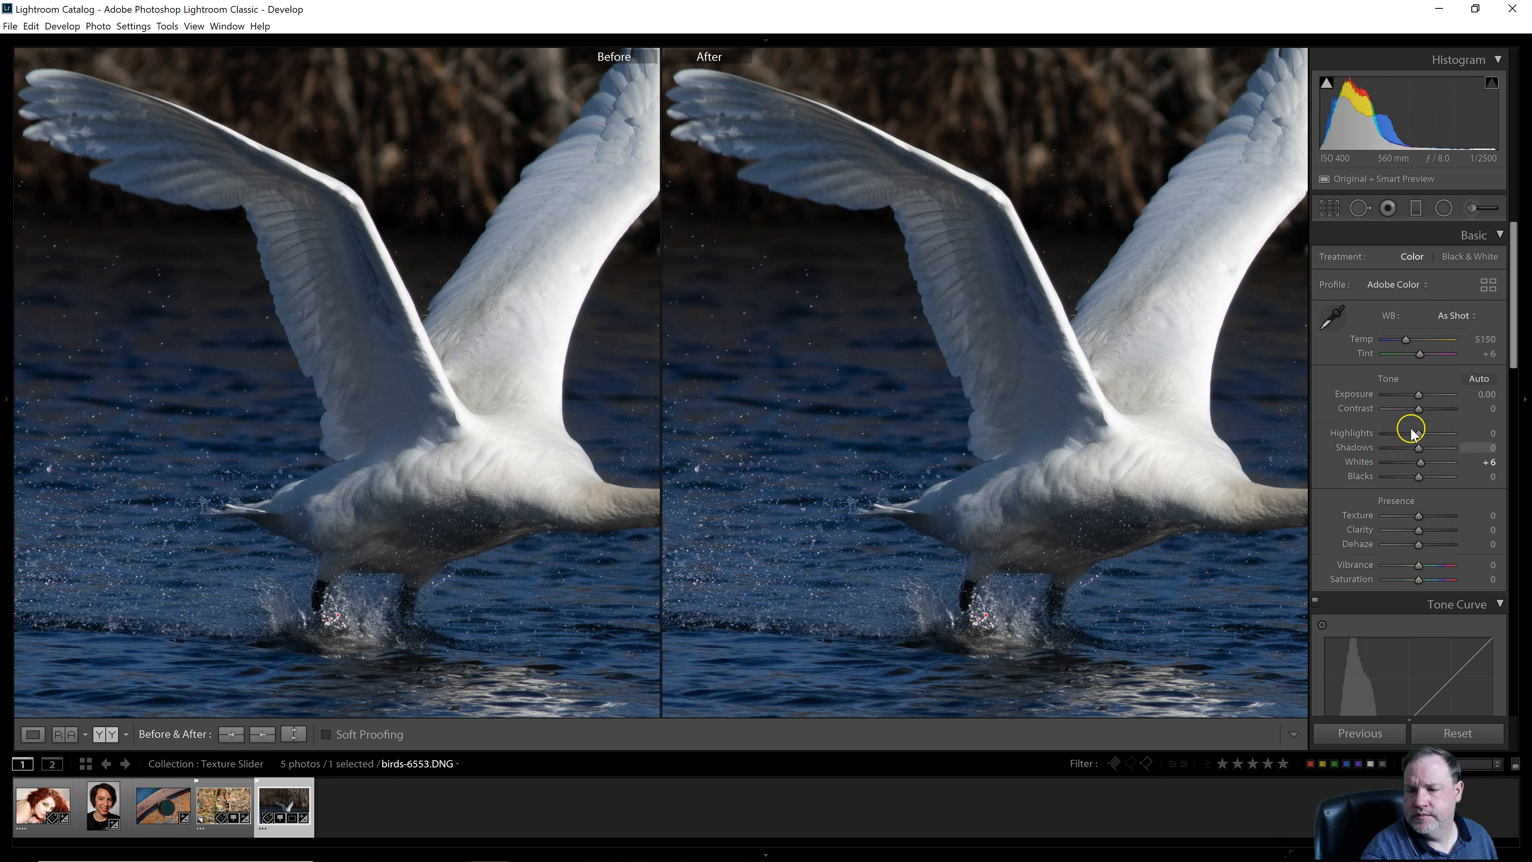
{"action": "left_click_drag", "start_coordinate": [1418, 518], "coordinate": [1489, 517]}
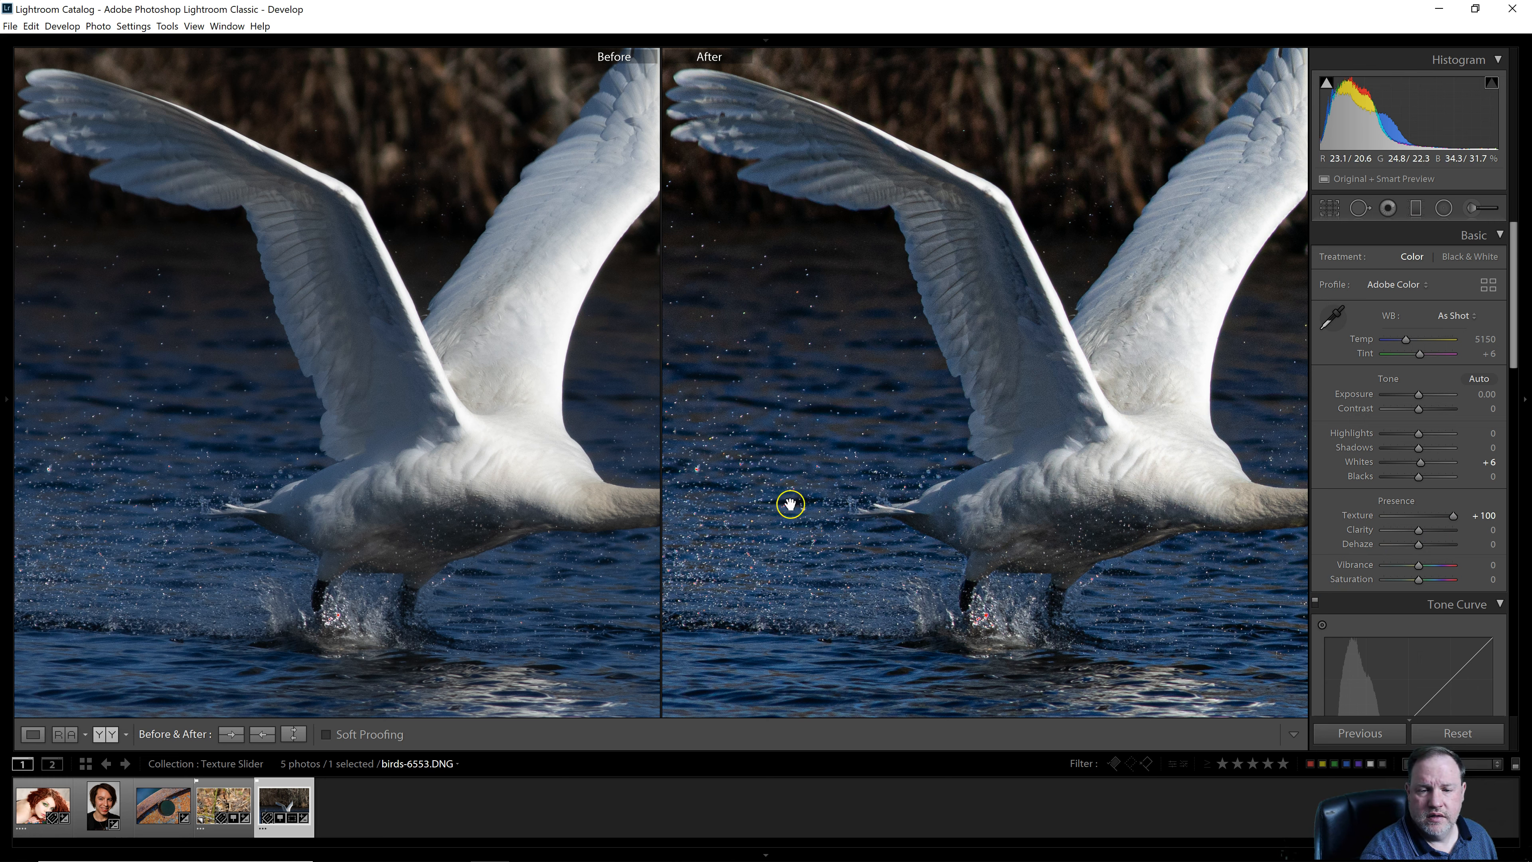
Examine the swan's wings, body and splashing feet in the before and after comparison.
{"action": "left_click_drag", "start_coordinate": [1013, 640], "coordinate": [883, 643]}
{"action": "left_click_drag", "start_coordinate": [1060, 547], "coordinate": [1020, 572]}
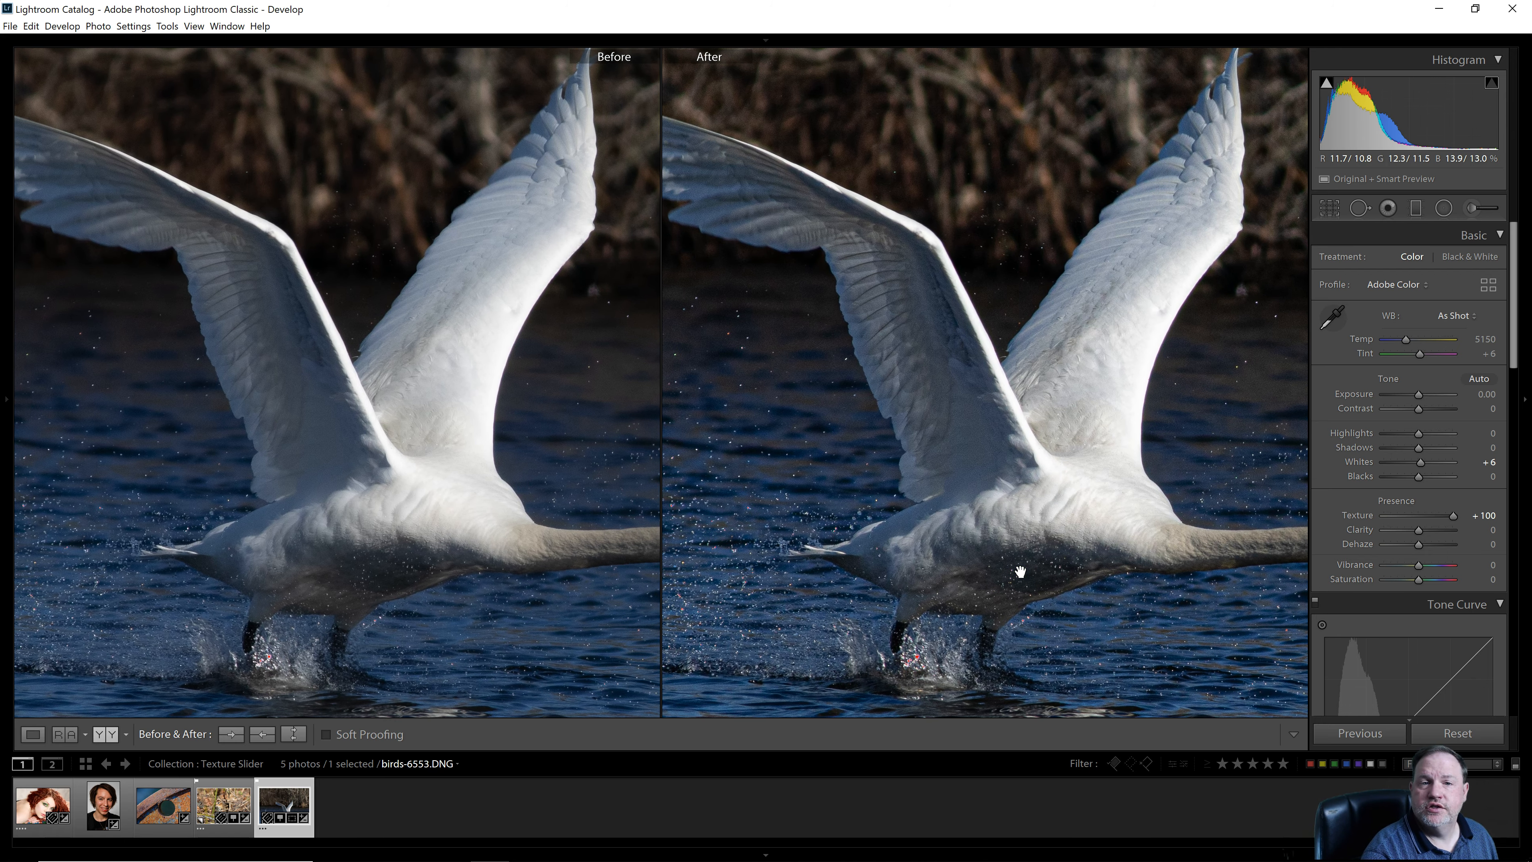